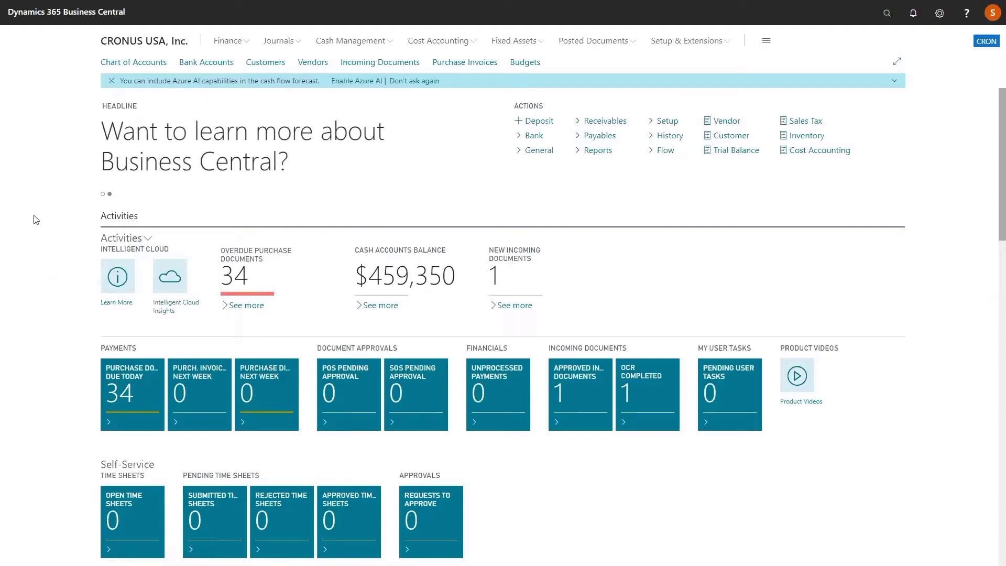
Open the BarTender Label Setup page, review its general and integration settings, and return to the home page.
{"action": "left_click", "coordinate": [887, 12]}
{"action": "type", "text": "bartender "}
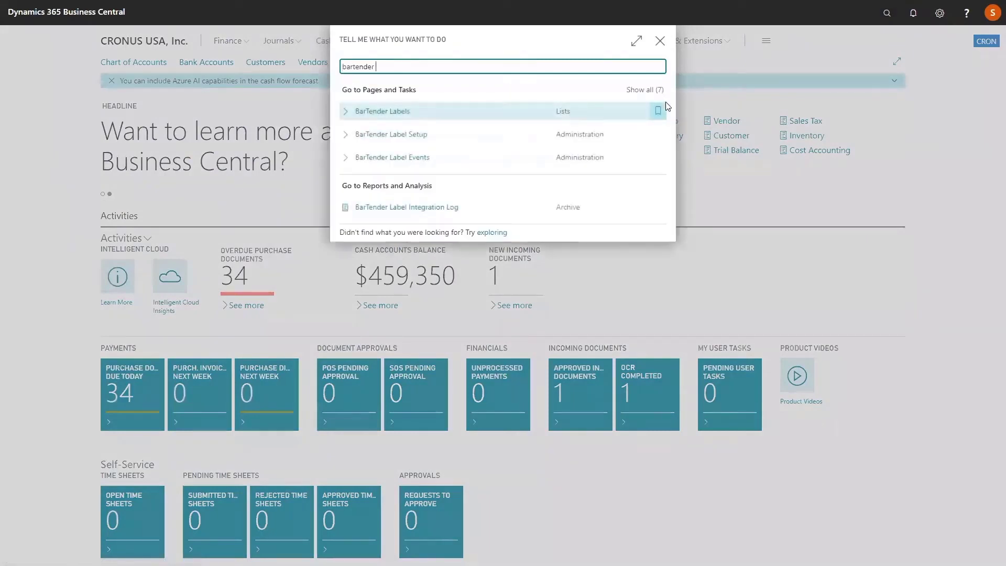
{"action": "type", "text": "lael"}
{"action": "left_click", "coordinate": [439, 135]}
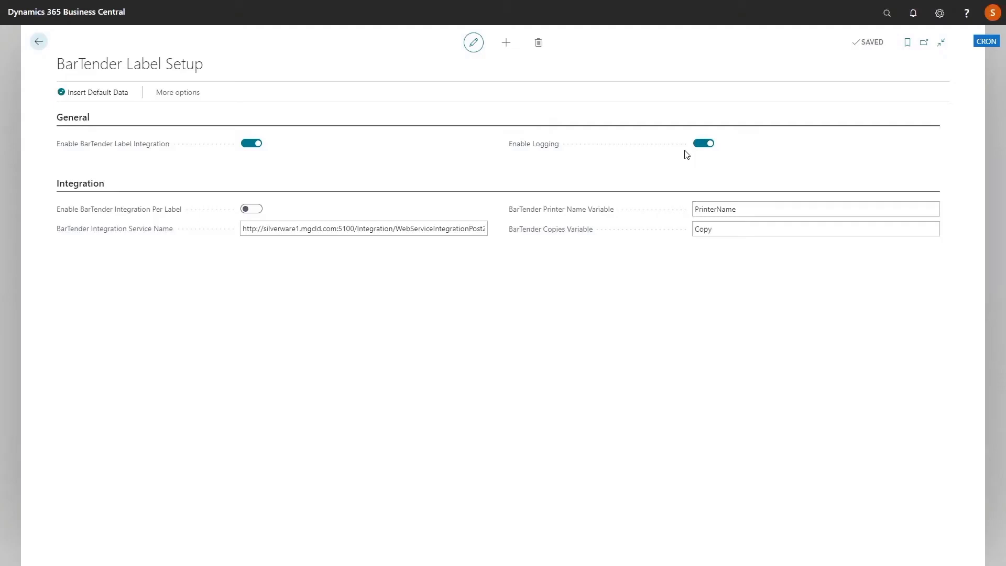
{"action": "left_click", "coordinate": [157, 215]}
{"action": "left_click", "coordinate": [248, 231]}
{"action": "left_click", "coordinate": [38, 42]}
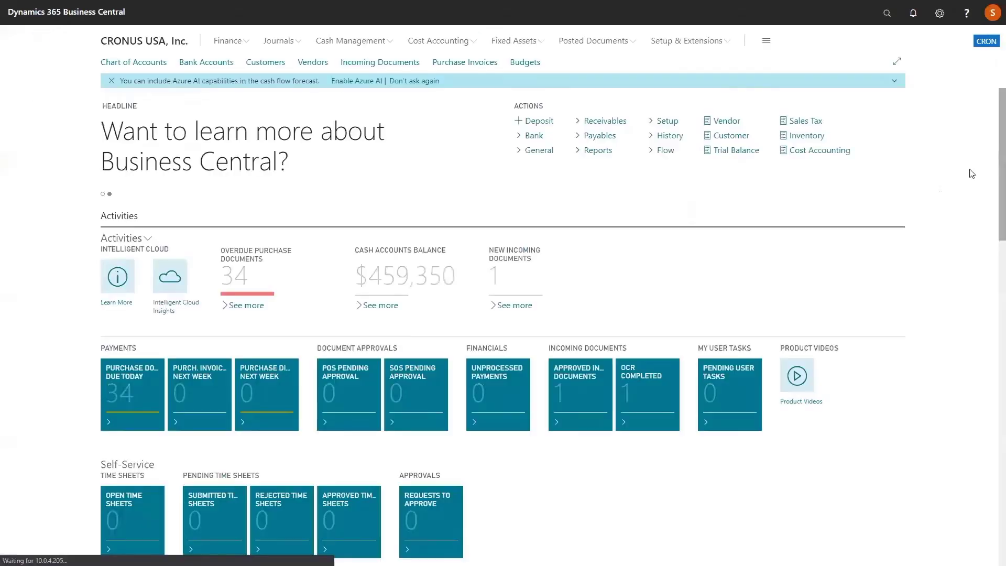
Open the BarTender Label Events list, review the available print events, and return to the home page.
{"action": "left_click", "coordinate": [888, 13]}
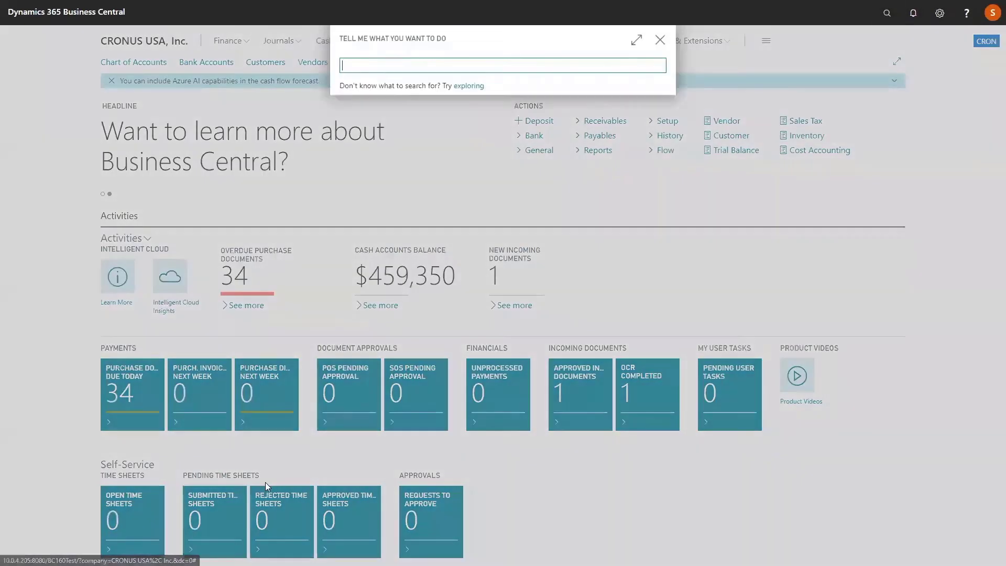
{"action": "type", "text": "bartender events"}
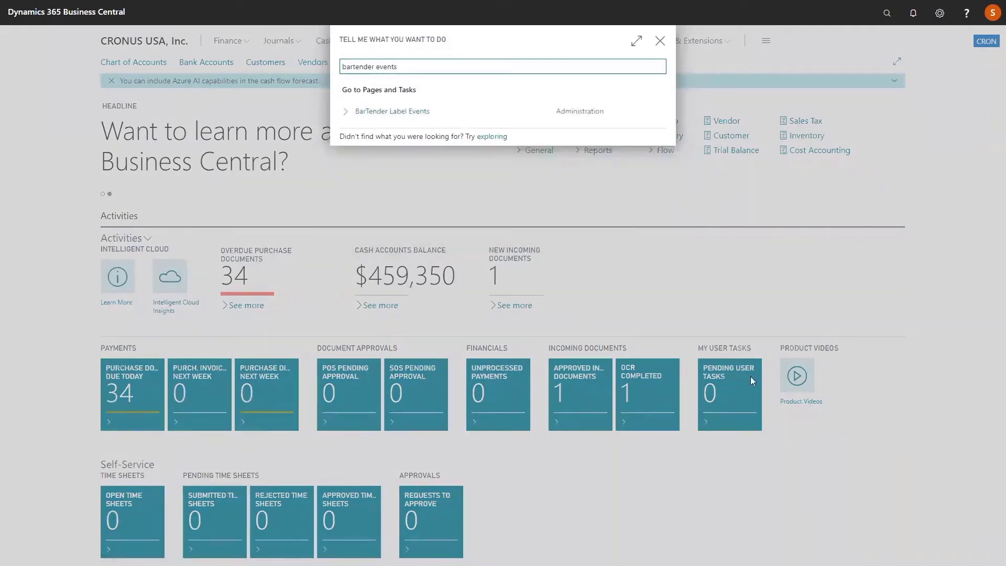
{"action": "left_click", "coordinate": [411, 111]}
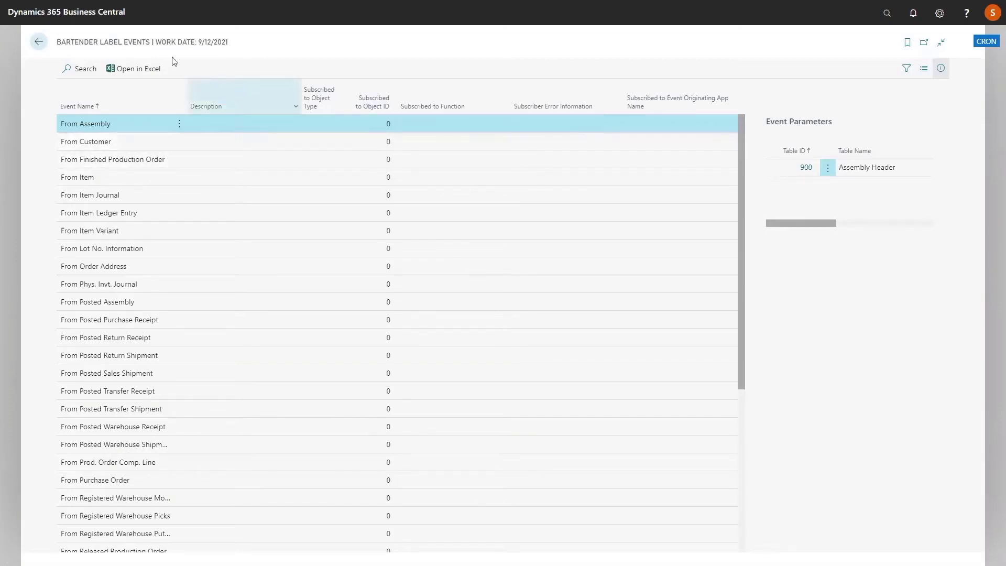
{"action": "left_click", "coordinate": [97, 179]}
{"action": "left_click", "coordinate": [38, 42]}
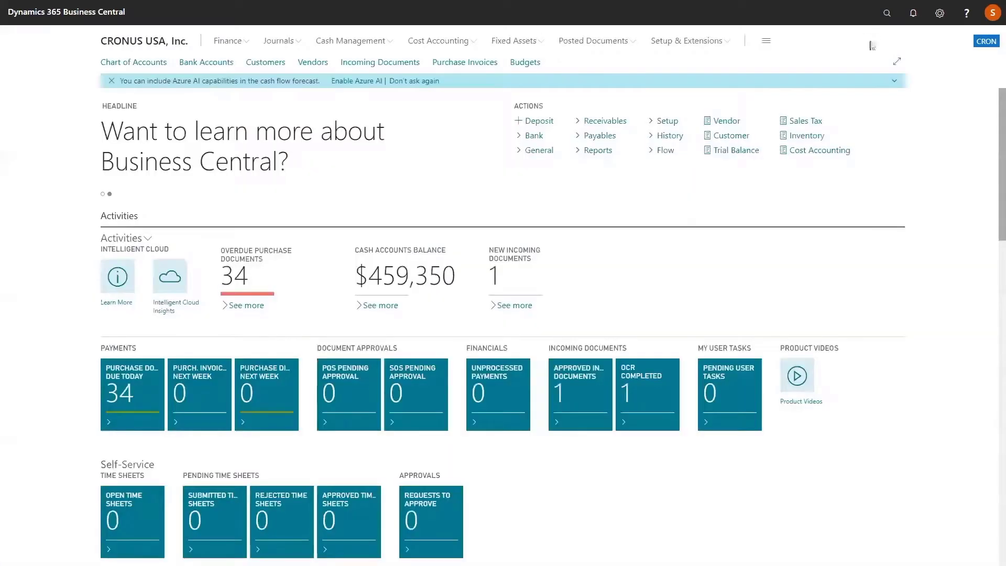
Open the item card of item 1000, Bicycle, from the Items list.
{"action": "left_click", "coordinate": [887, 13]}
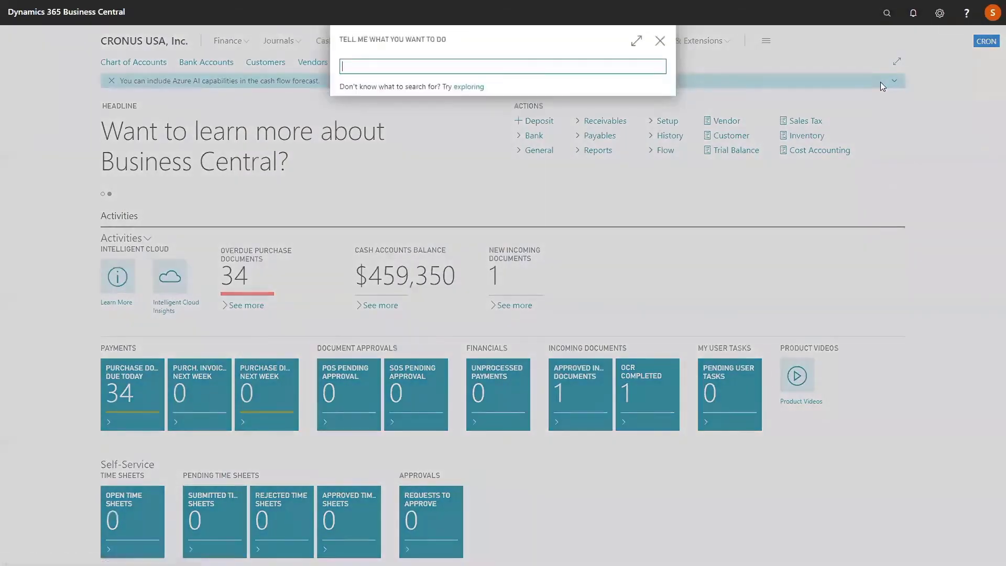
{"action": "type", "text": "items"}
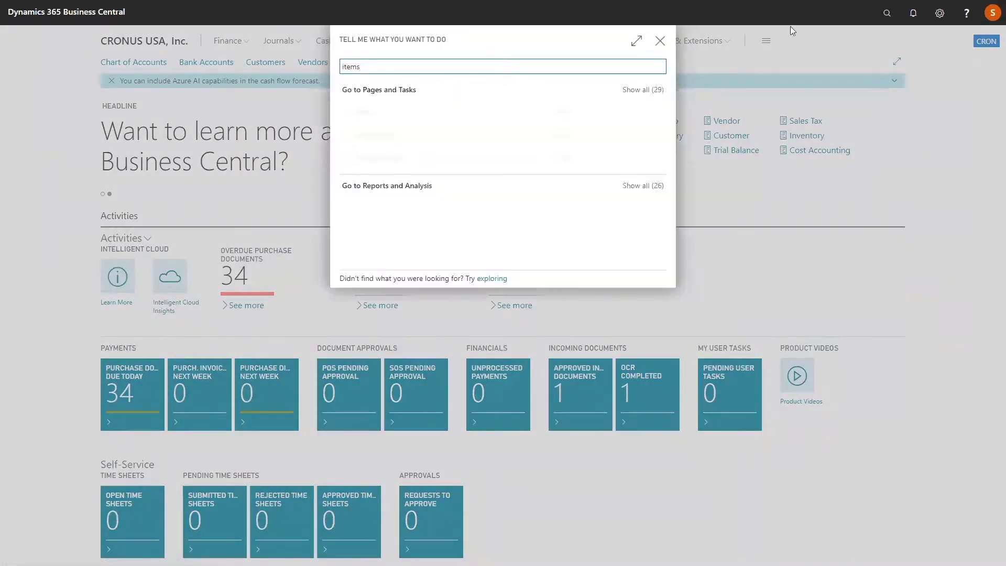
{"action": "left_click", "coordinate": [360, 166]}
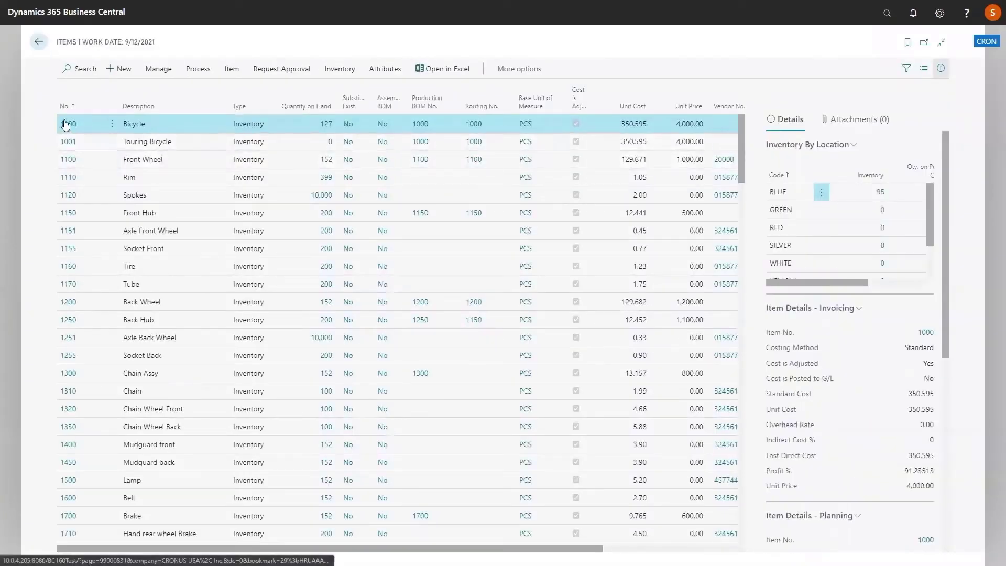
{"action": "left_click", "coordinate": [66, 124]}
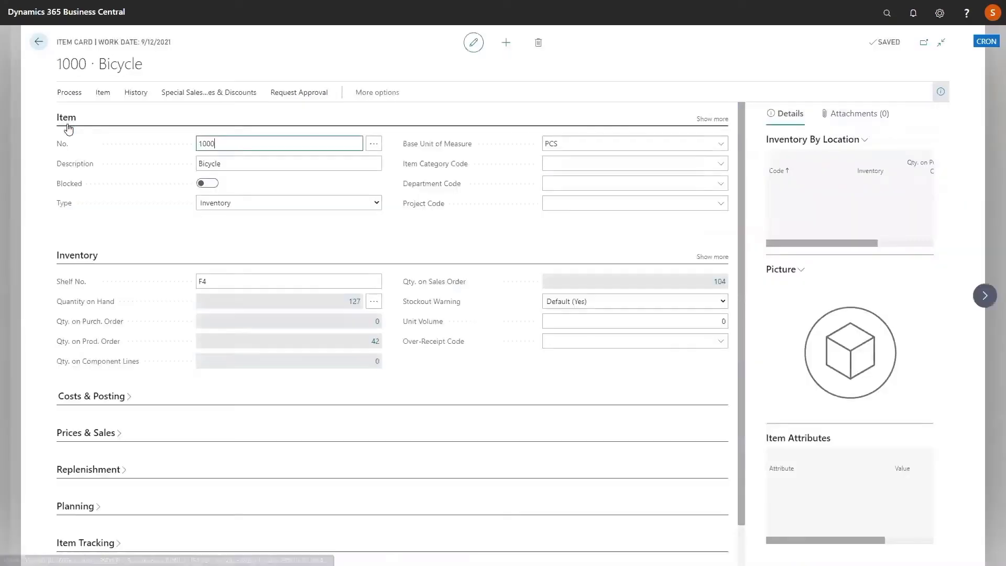
View the BarTender label print options for the Bicycle item, cancel without printing, and leave the item card.
{"action": "left_click", "coordinate": [68, 95]}
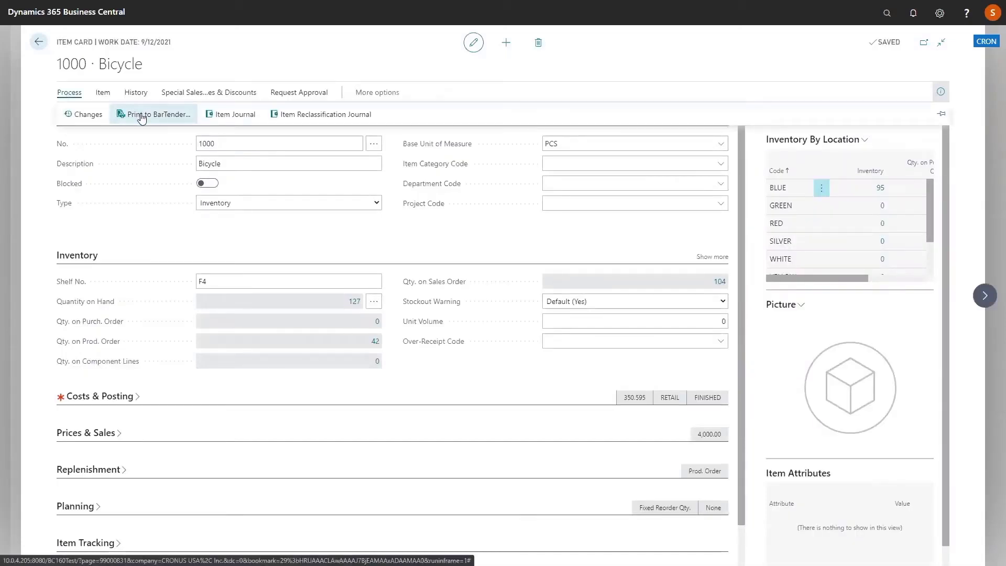
{"action": "left_click", "coordinate": [140, 115]}
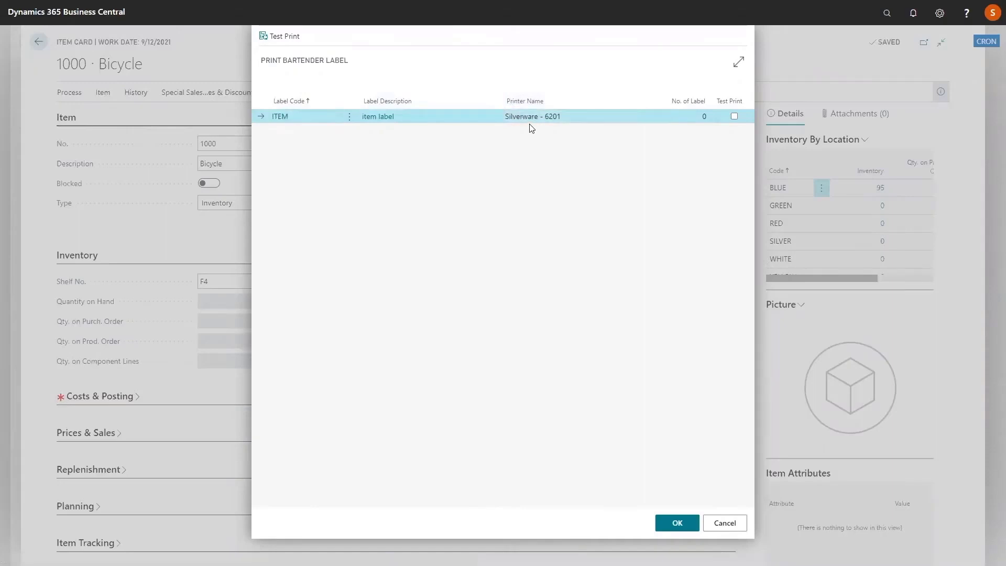
{"action": "left_click", "coordinate": [729, 523]}
{"action": "left_click", "coordinate": [40, 43]}
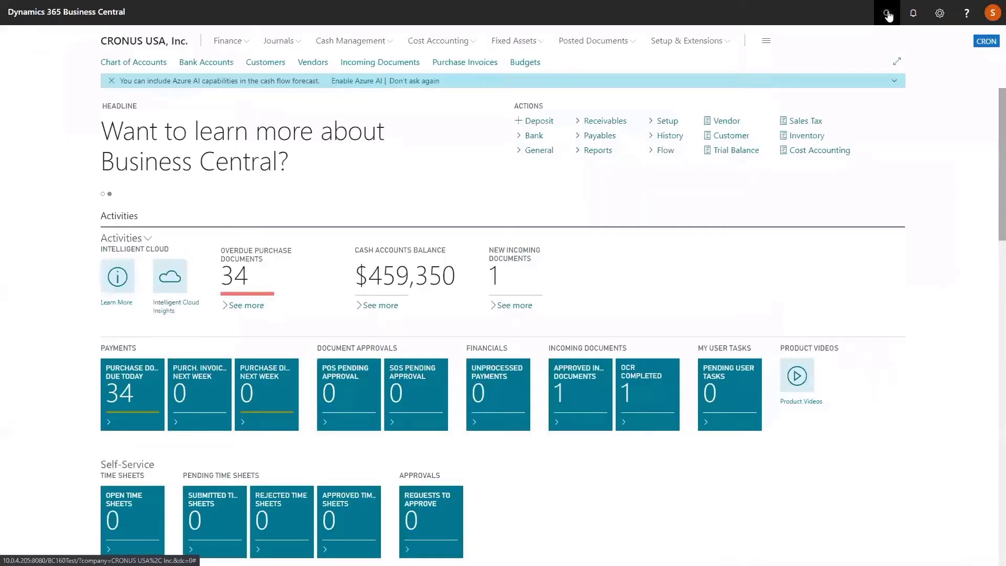
Open the BarTender Label Printers list, review the configured printers, and return to the home page.
{"action": "left_click", "coordinate": [887, 12]}
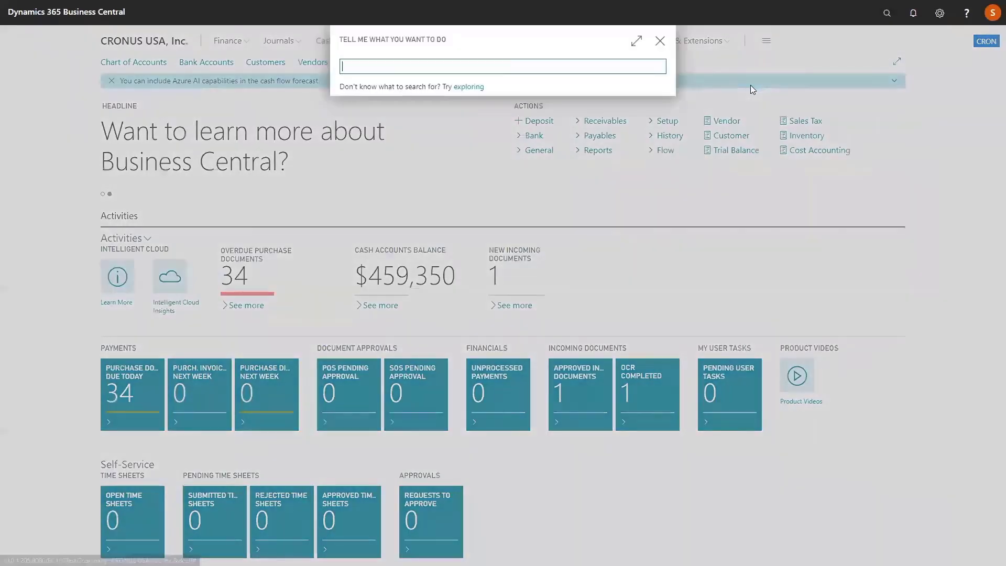
{"action": "type", "text": "bartender labe"}
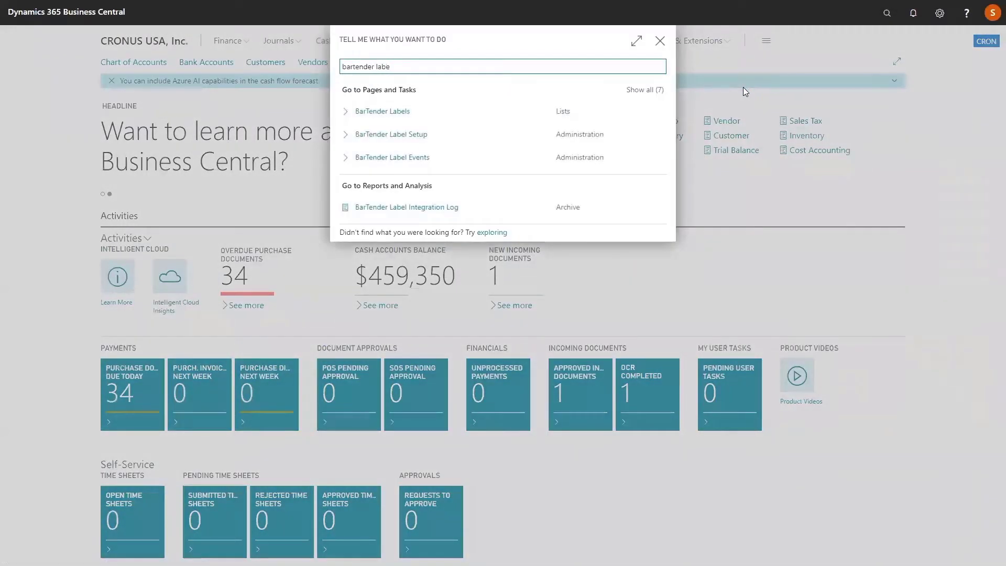
{"action": "type", "text": " pr"}
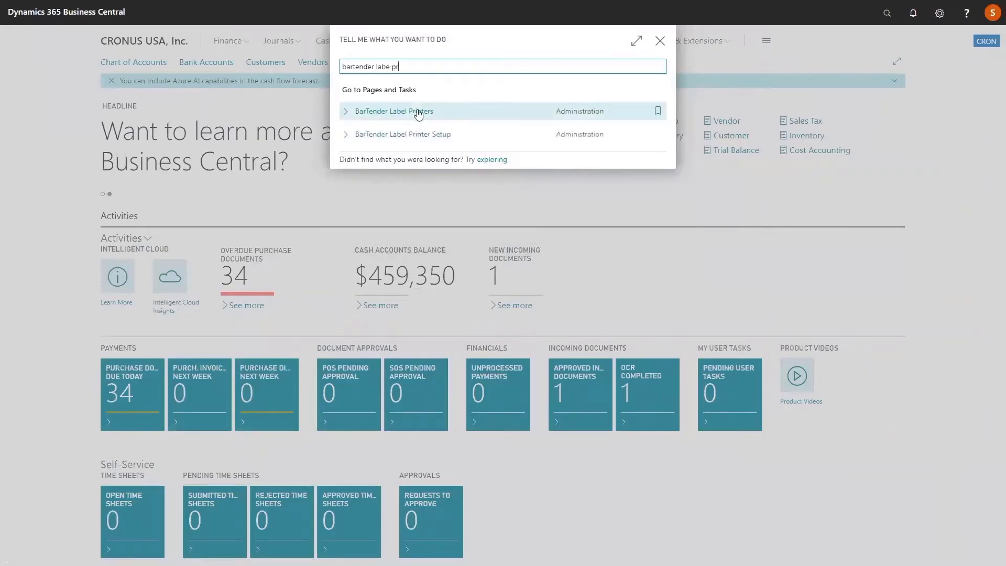
{"action": "left_click", "coordinate": [417, 113]}
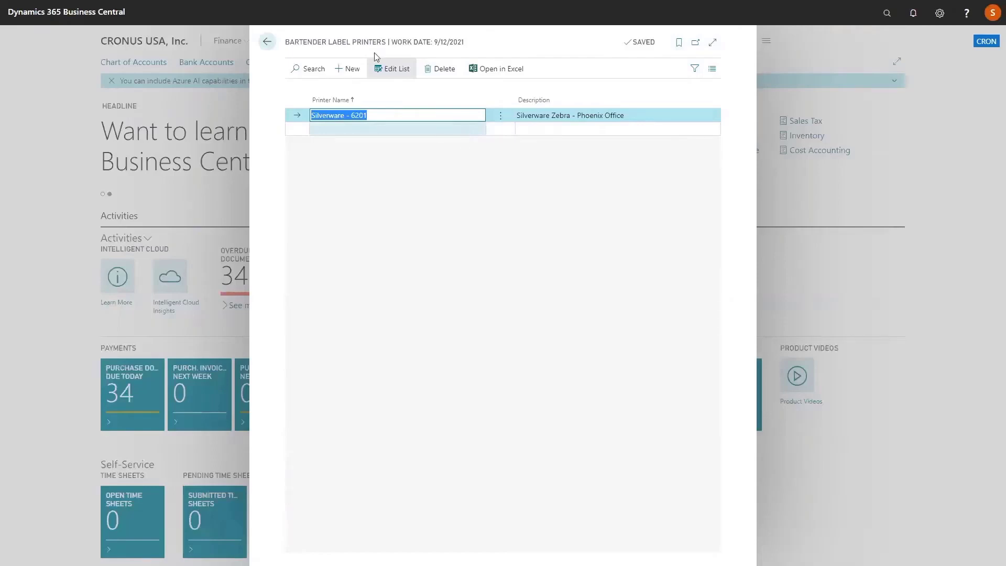
{"action": "left_click", "coordinate": [270, 42]}
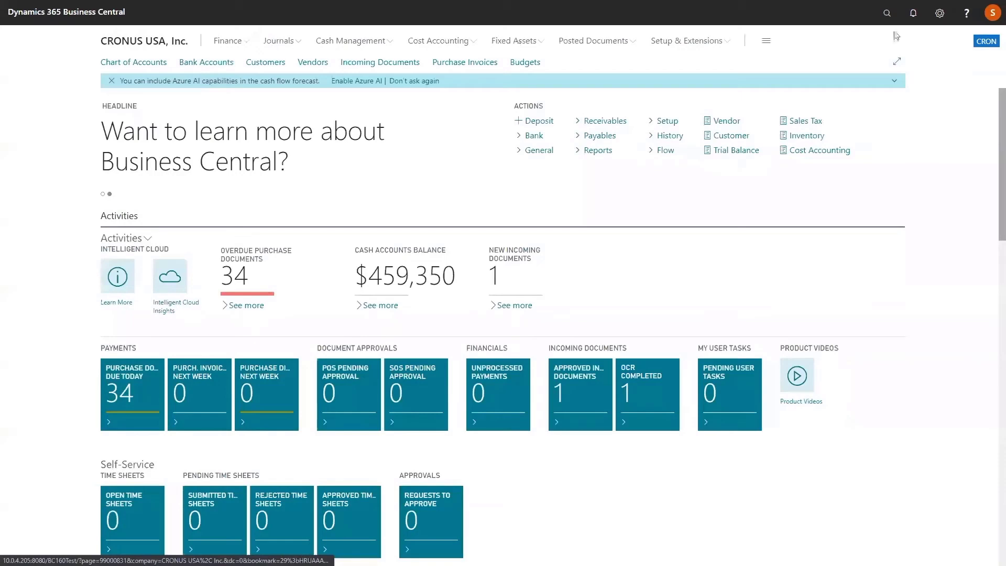
Open the ILE label card from the BarTender Labels list and disable the label.
{"action": "key", "text": "alt+q"}
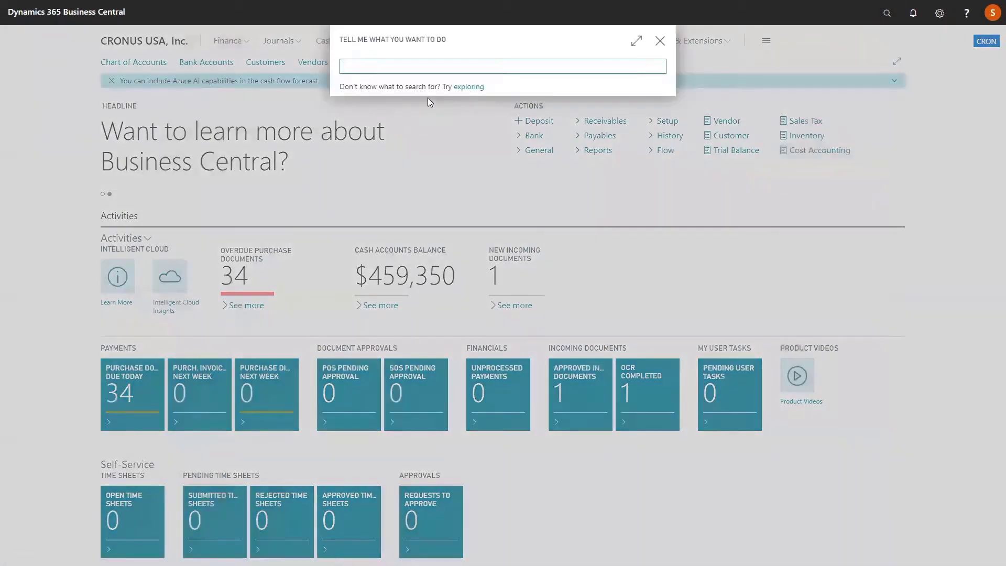
{"action": "type", "text": "bartender labe"}
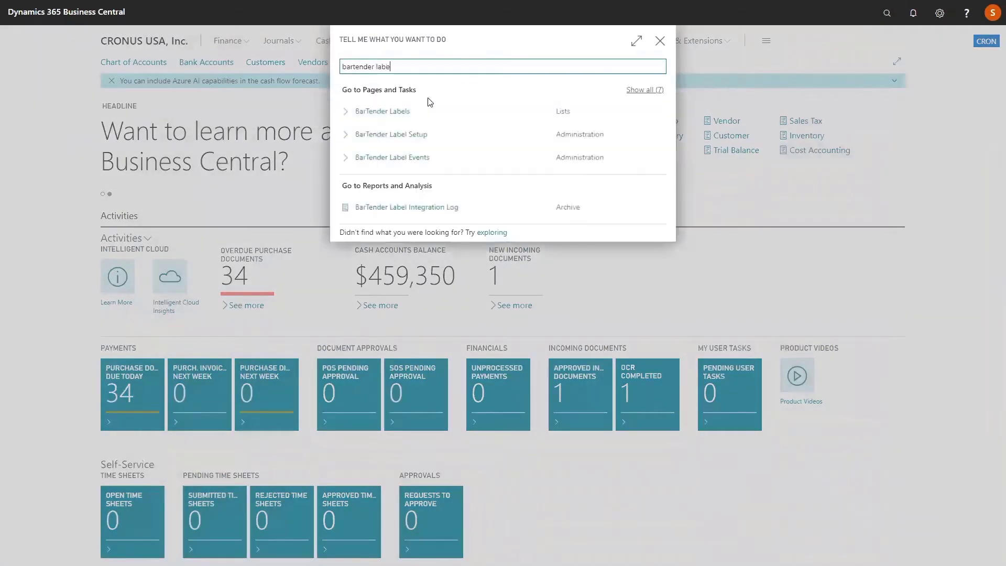
{"action": "left_click", "coordinate": [383, 112]}
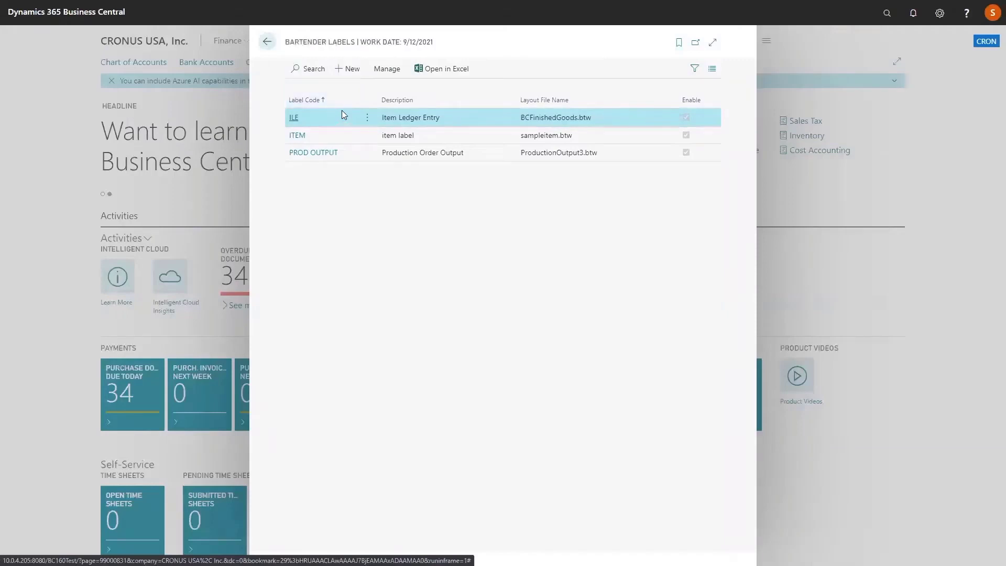
{"action": "left_click", "coordinate": [295, 116]}
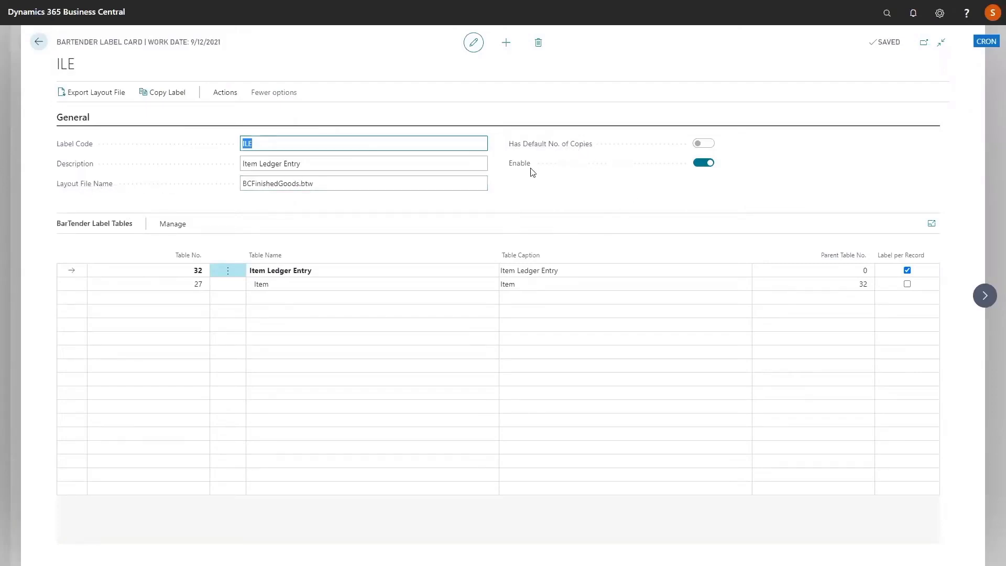
{"action": "left_click", "coordinate": [707, 163]}
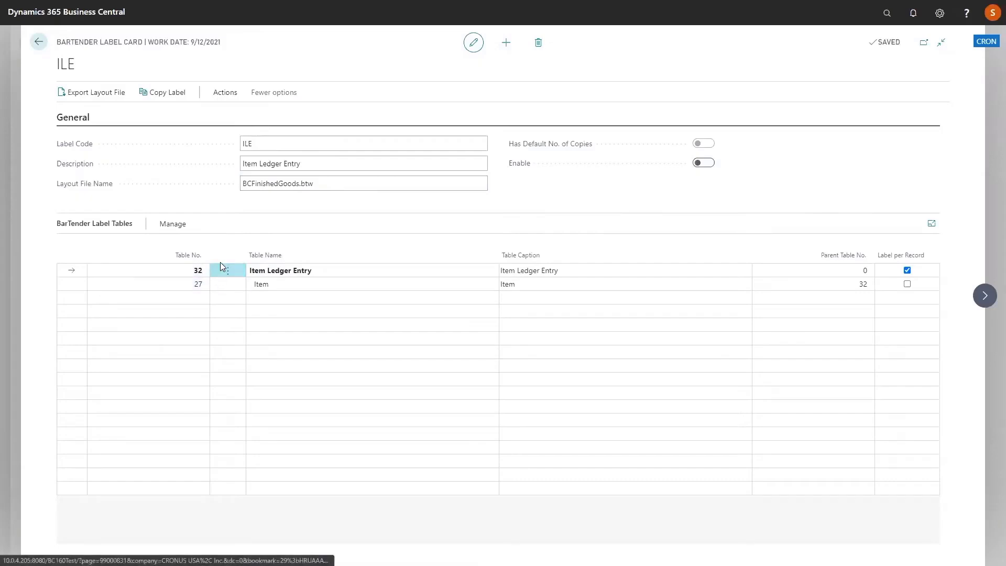
Check the table relation between Item Ledger Entry and Item on the ILE label, and close it.
{"action": "left_click", "coordinate": [183, 225]}
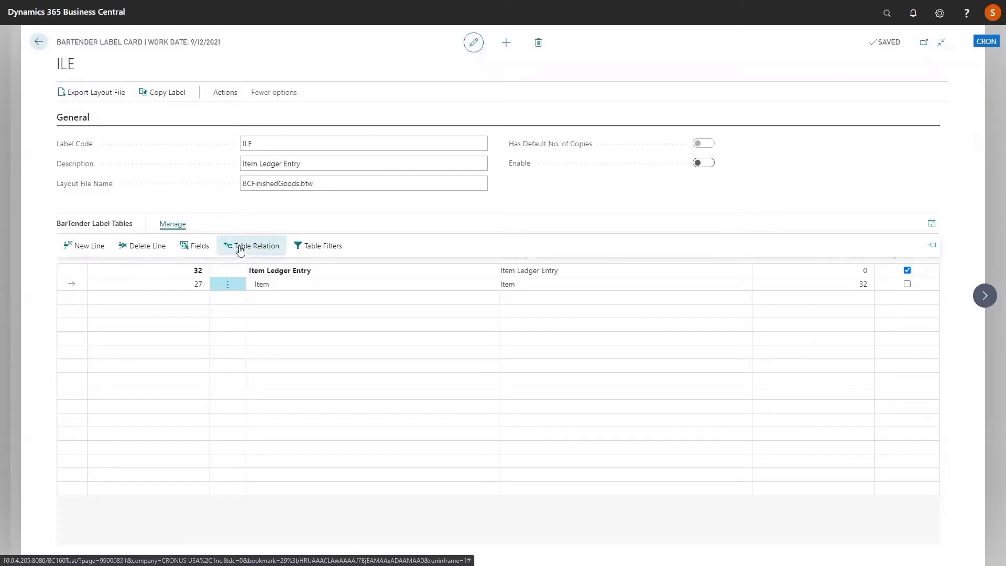
{"action": "left_click", "coordinate": [240, 248]}
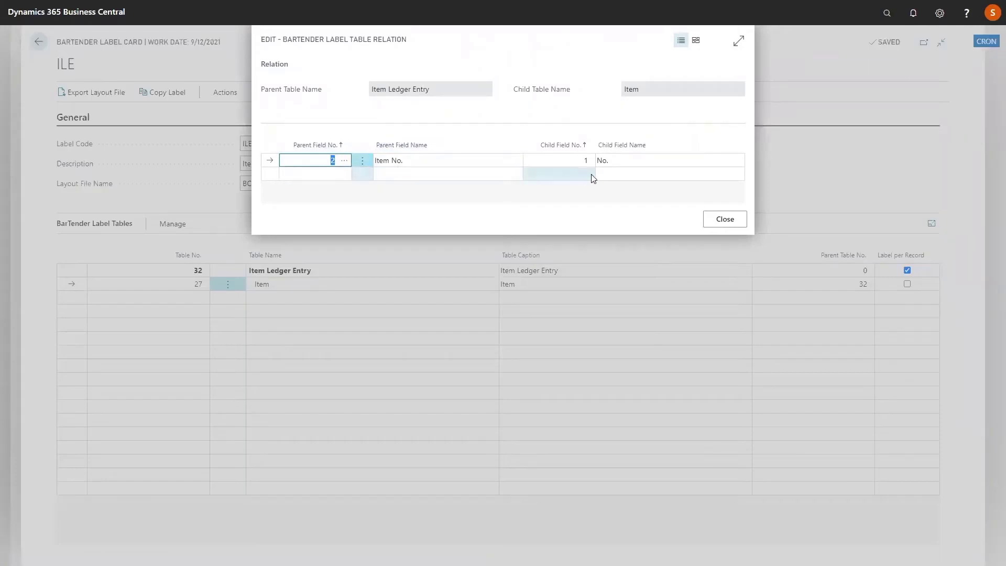
{"action": "left_click", "coordinate": [716, 220]}
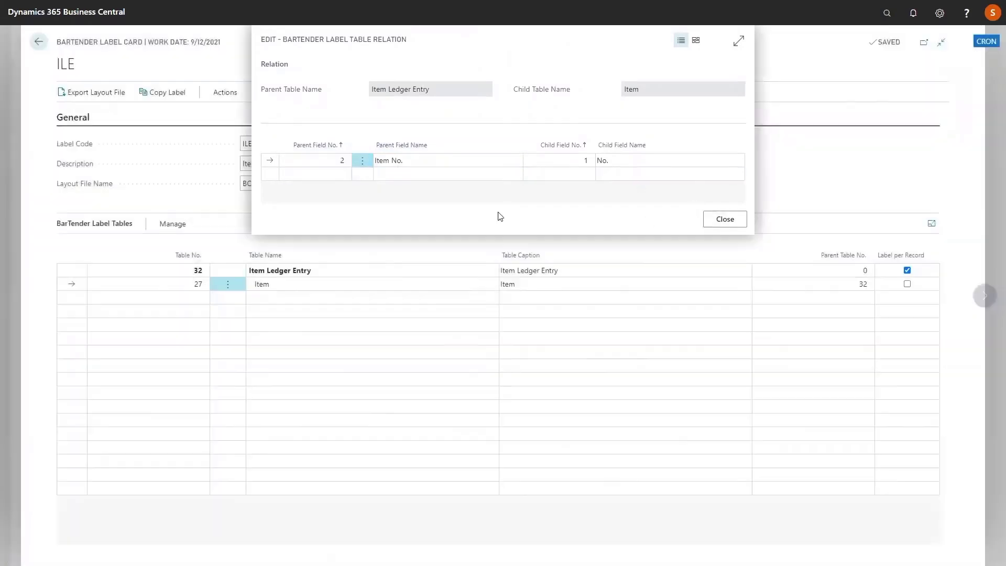
Add field 32, Vendor Item No., to the Item table's fields for the ILE label.
{"action": "left_click", "coordinate": [173, 225]}
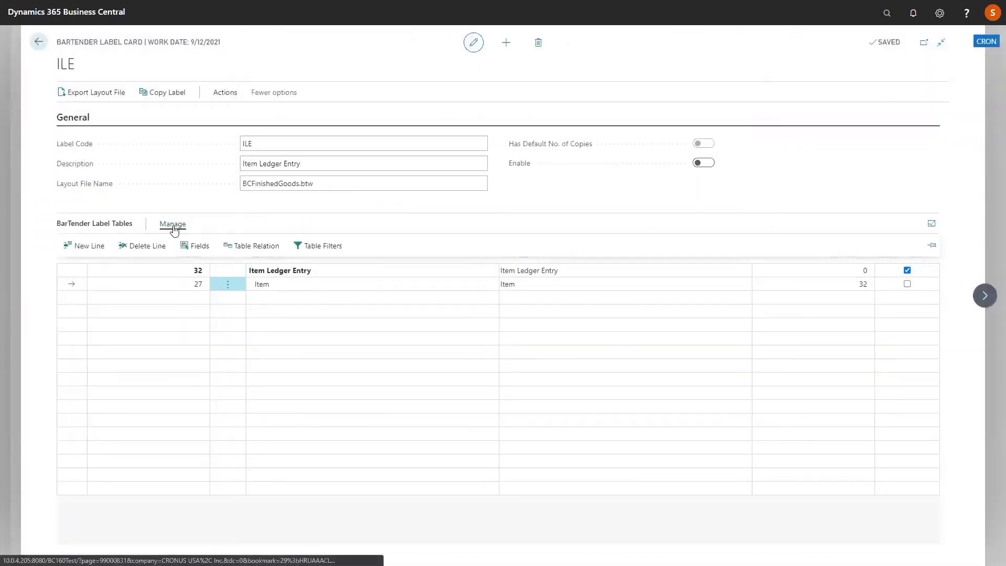
{"action": "left_click", "coordinate": [196, 246]}
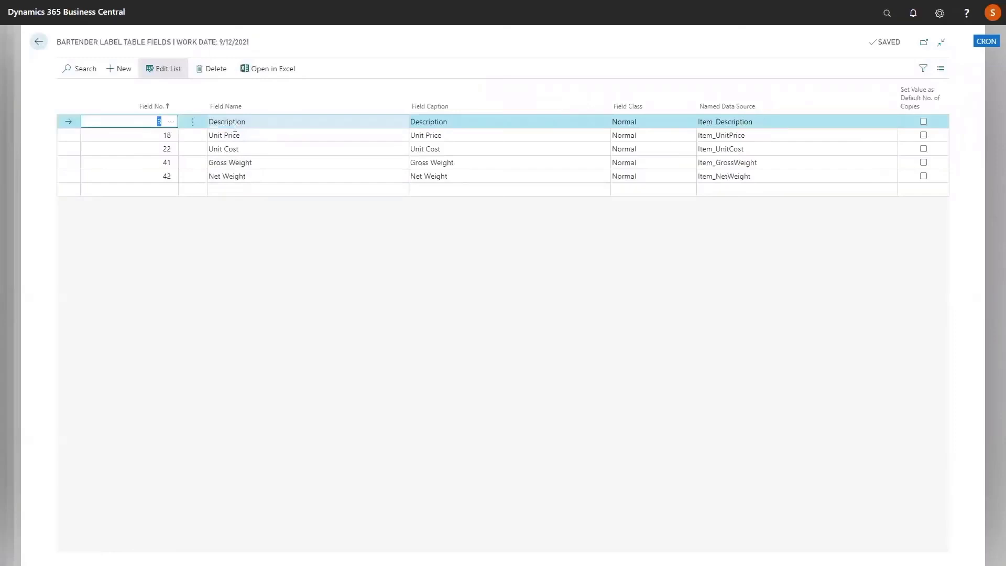
{"action": "left_click", "coordinate": [168, 192]}
{"action": "left_click", "coordinate": [172, 191]}
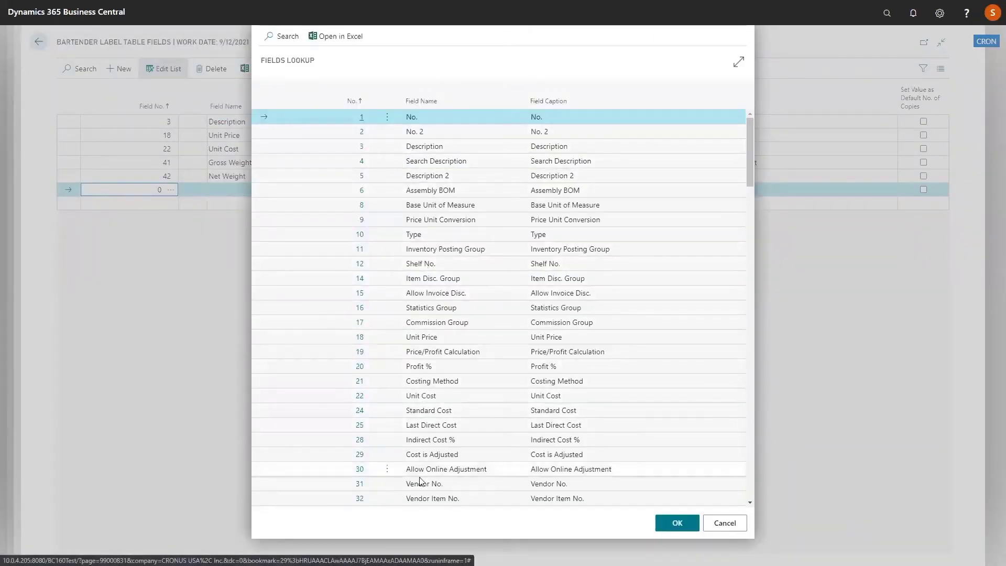
{"action": "left_click", "coordinate": [360, 501]}
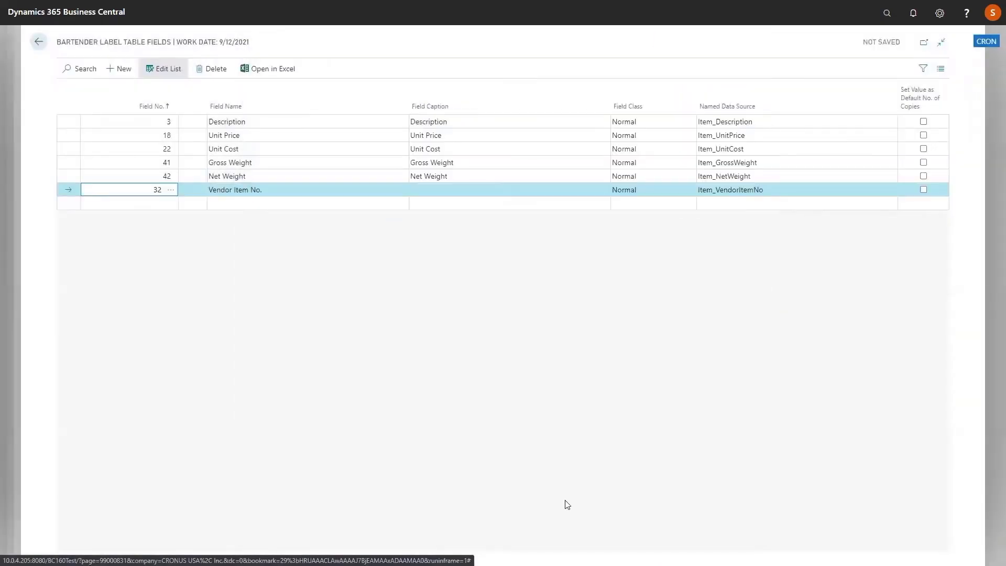
{"action": "key", "text": "Tab"}
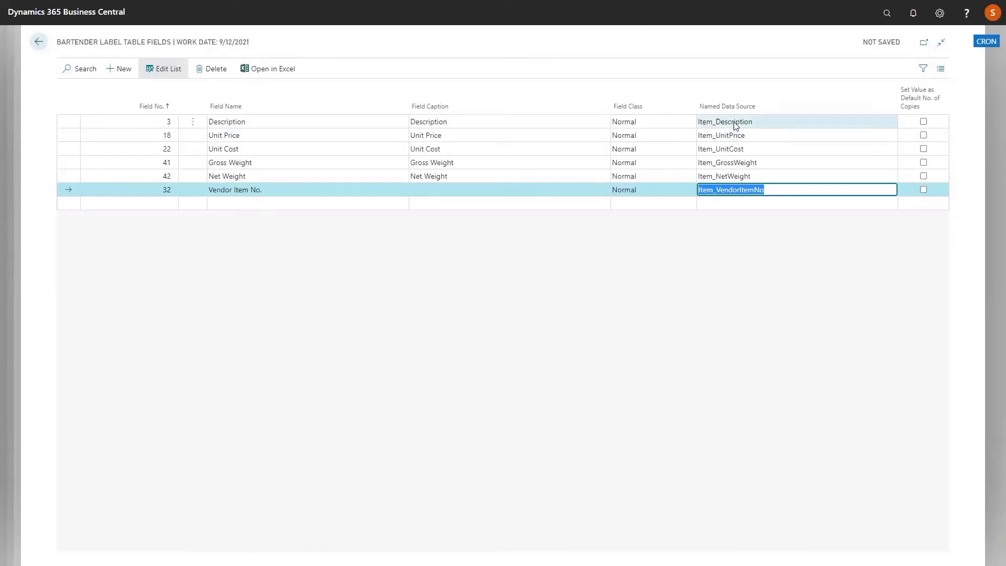
Enable the ILE label on its label card and return to the BarTender Labels list.
{"action": "left_click", "coordinate": [38, 42]}
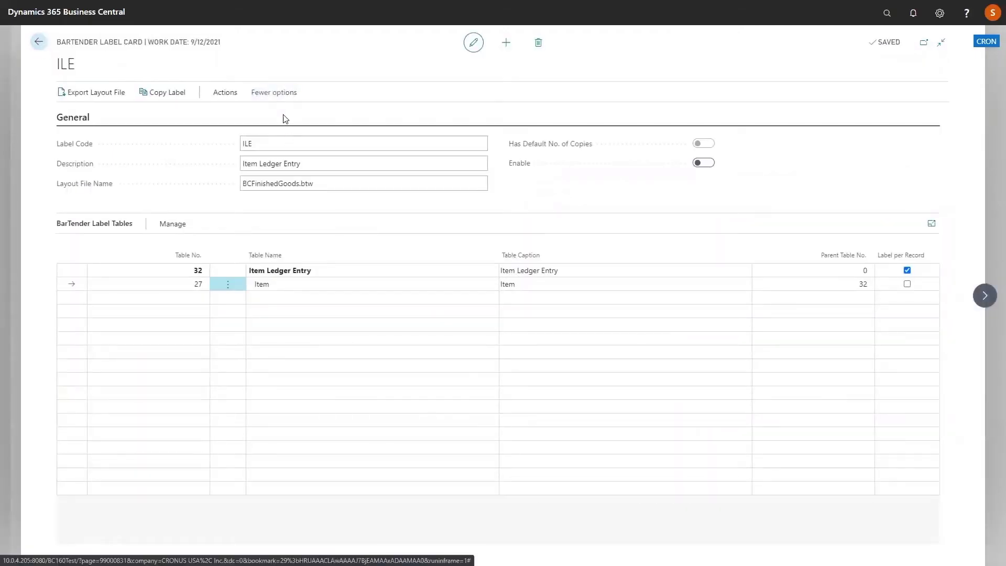
{"action": "left_click", "coordinate": [704, 164]}
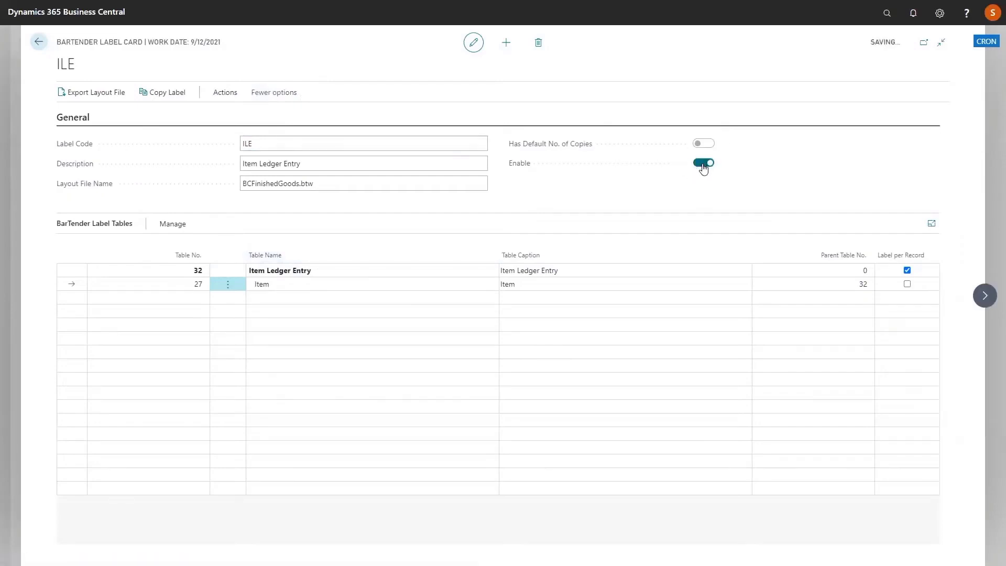
{"action": "left_click", "coordinate": [38, 43]}
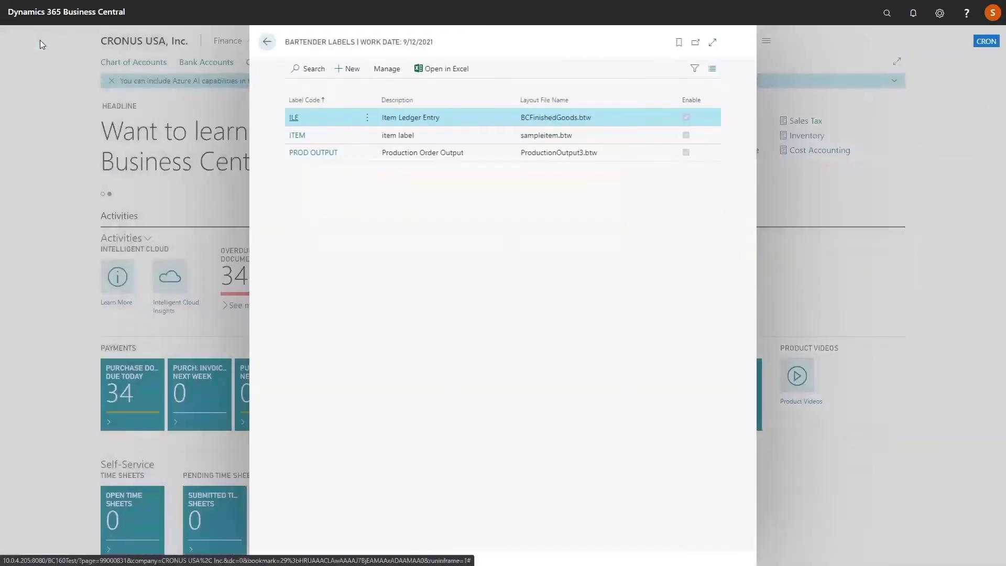
Open the PROD OUTPUT label card from the BarTender Labels list and disable the label.
{"action": "left_click", "coordinate": [314, 154]}
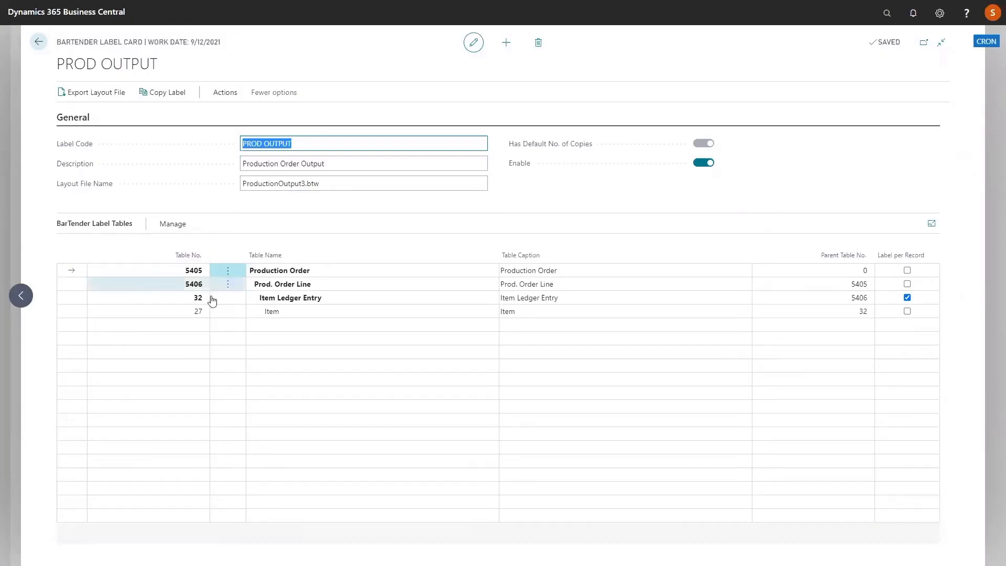
{"action": "left_click", "coordinate": [695, 165]}
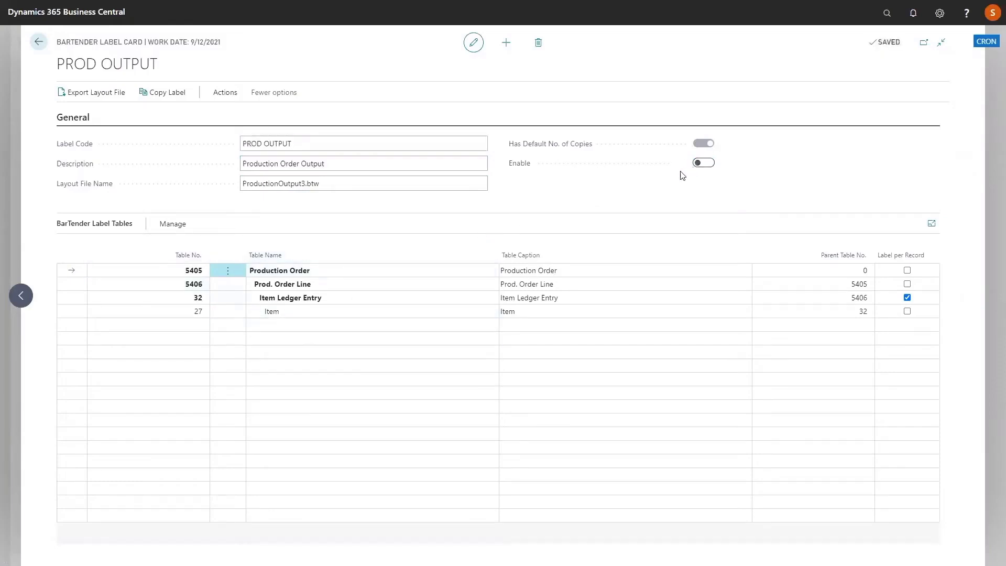
Check the table relation between Production Order and Prod. Order Line on the PROD OUTPUT label, and close it.
{"action": "left_click", "coordinate": [154, 283]}
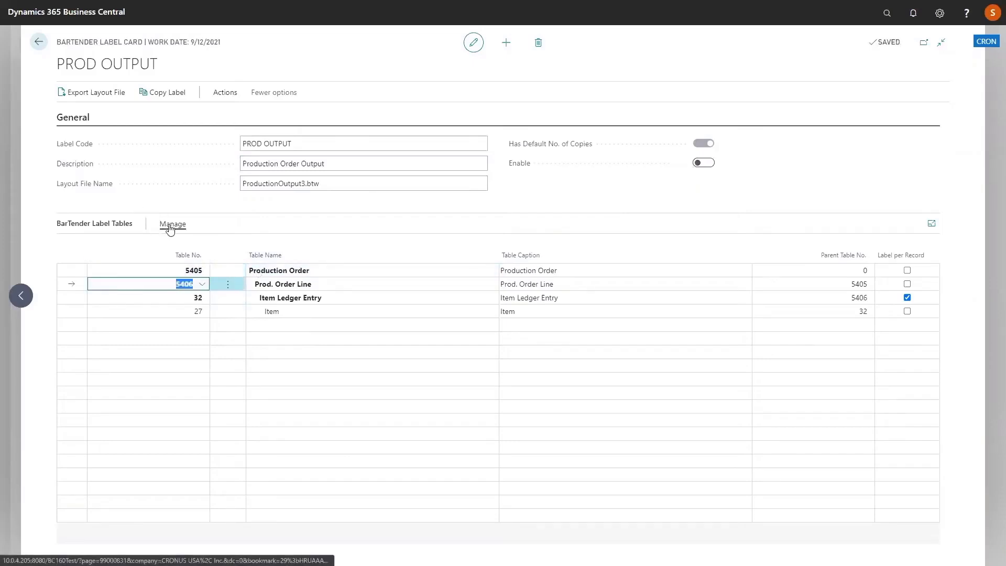
{"action": "left_click", "coordinate": [172, 224]}
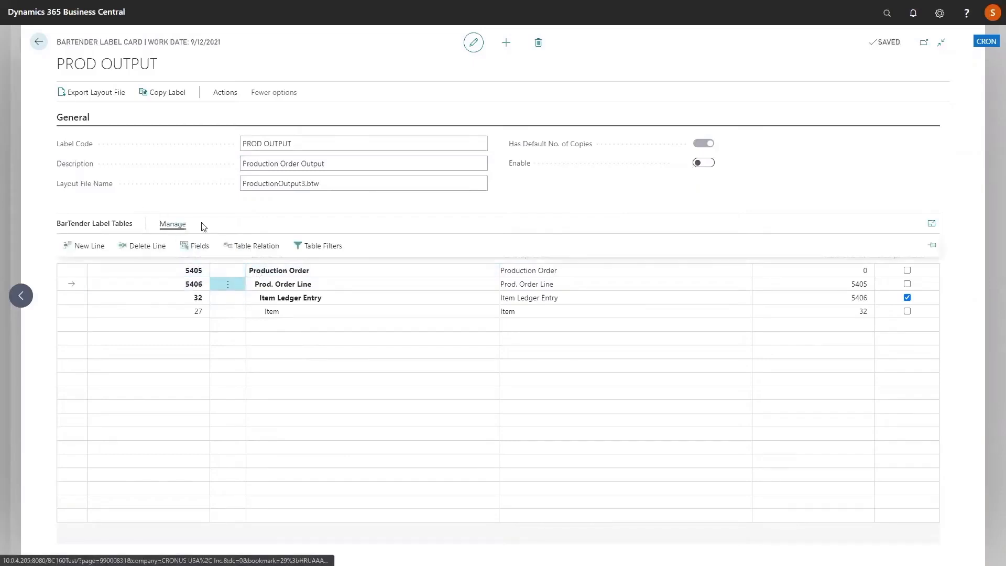
{"action": "left_click", "coordinate": [253, 246]}
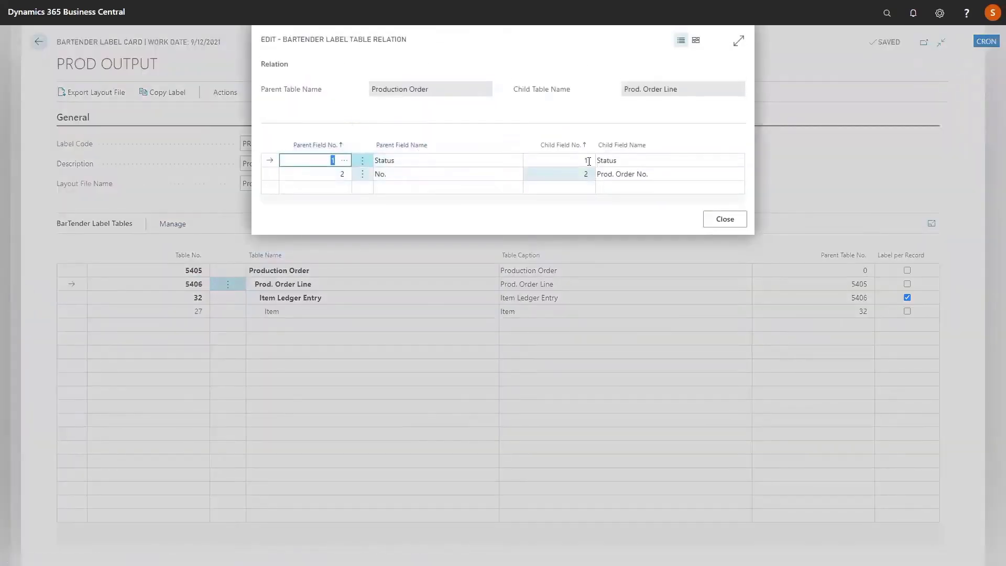
{"action": "left_click", "coordinate": [731, 225]}
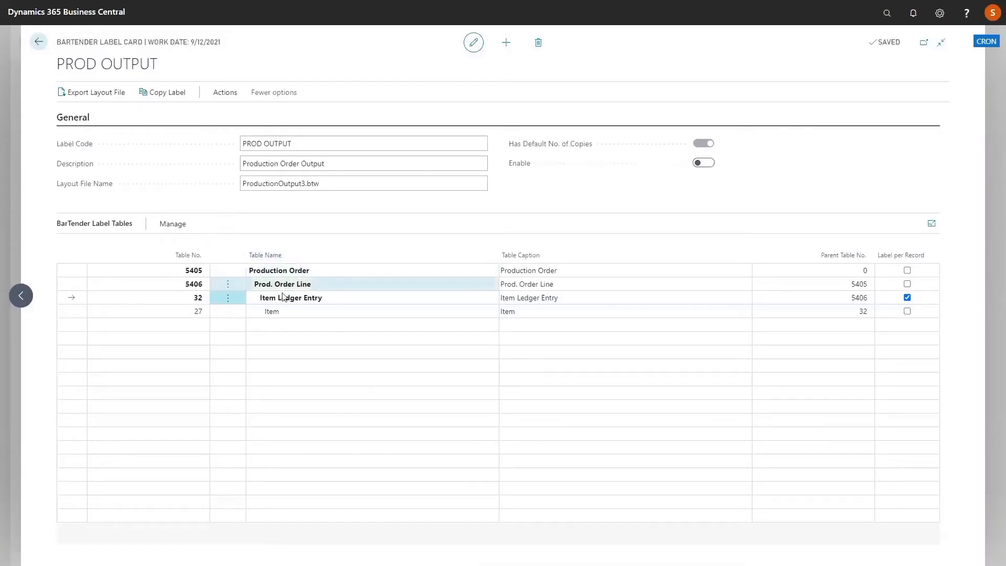
Review the Item Ledger Entry table's fields on the PROD OUTPUT label and return to its card.
{"action": "left_click", "coordinate": [198, 297]}
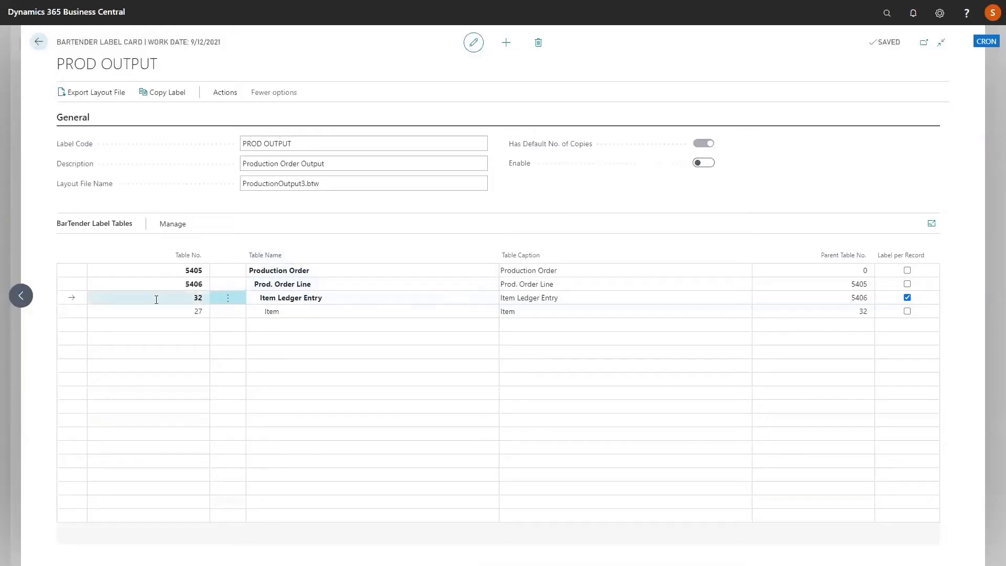
{"action": "left_click", "coordinate": [171, 225]}
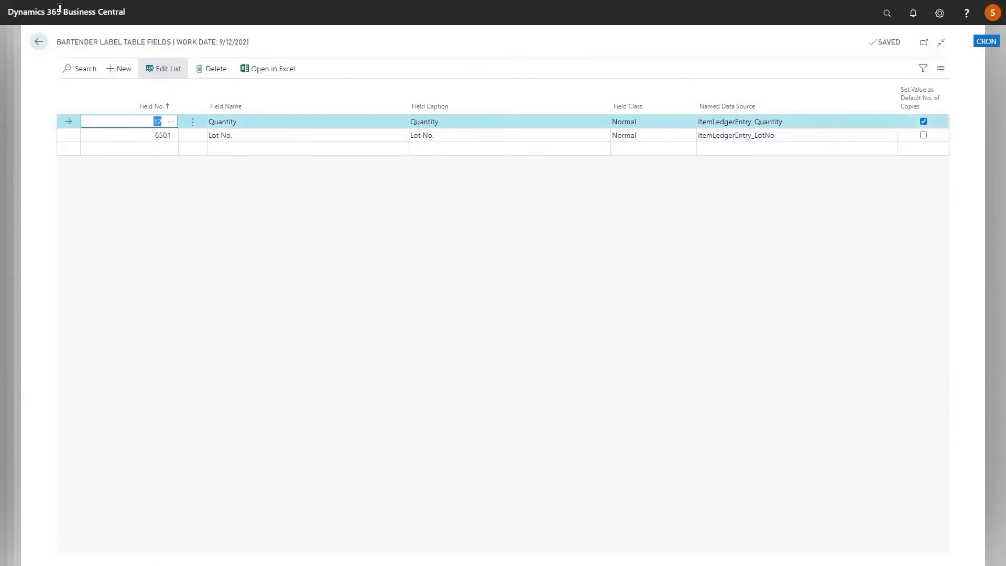
{"action": "left_click", "coordinate": [39, 42]}
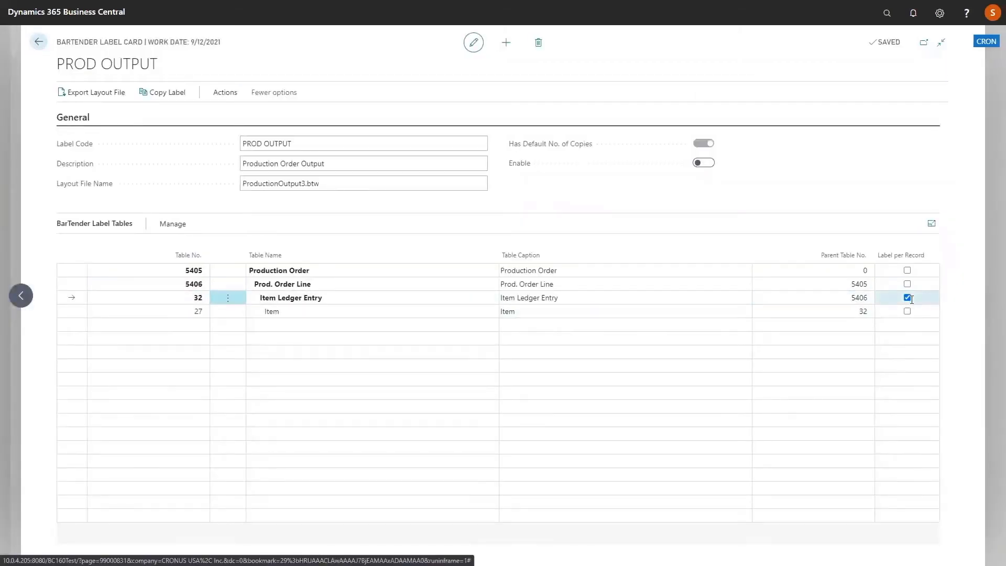
Examine the Entry Type filter and its options for the Item Ledger Entry table, and close the filter page.
{"action": "left_click", "coordinate": [166, 224]}
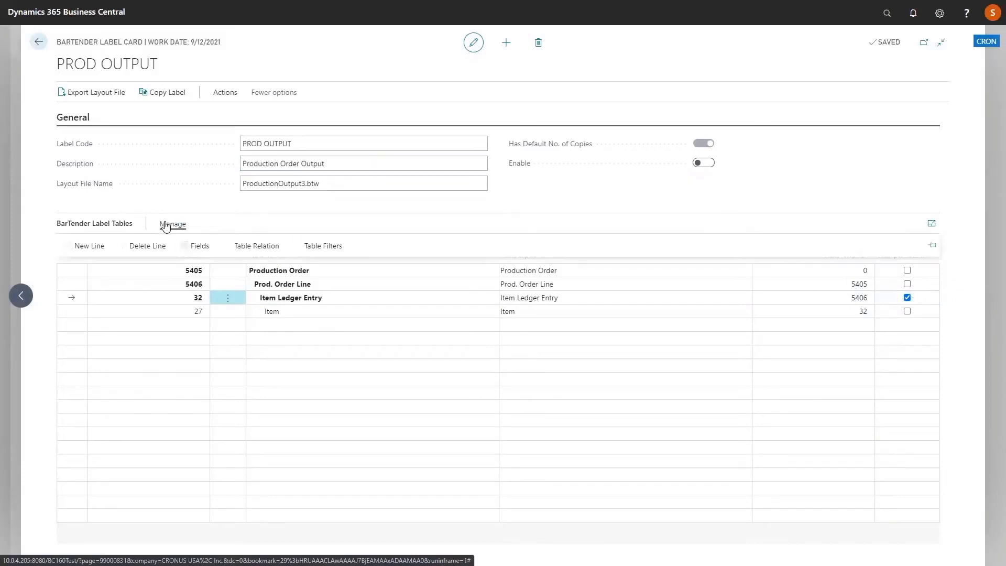
{"action": "left_click", "coordinate": [316, 248]}
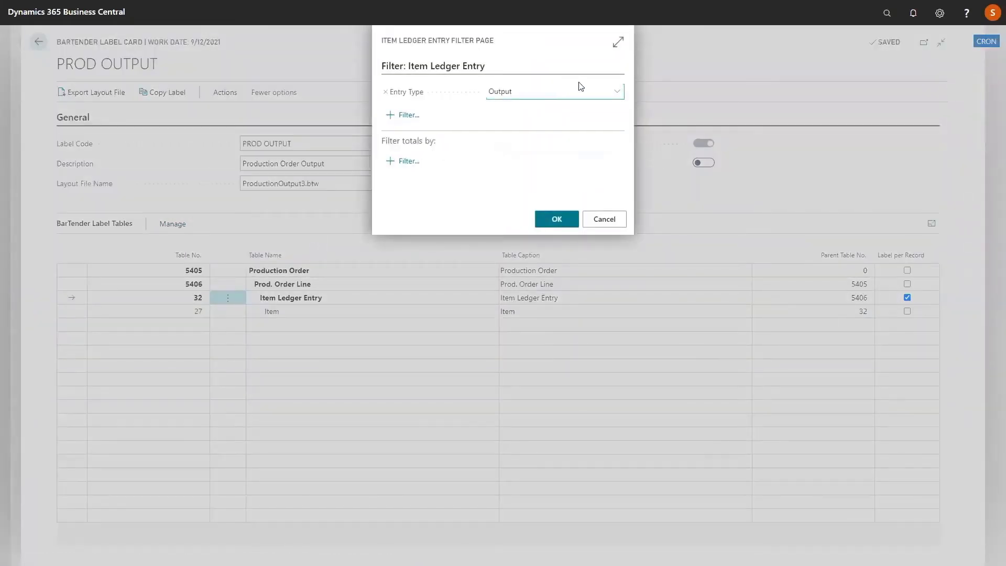
{"action": "left_click", "coordinate": [618, 96]}
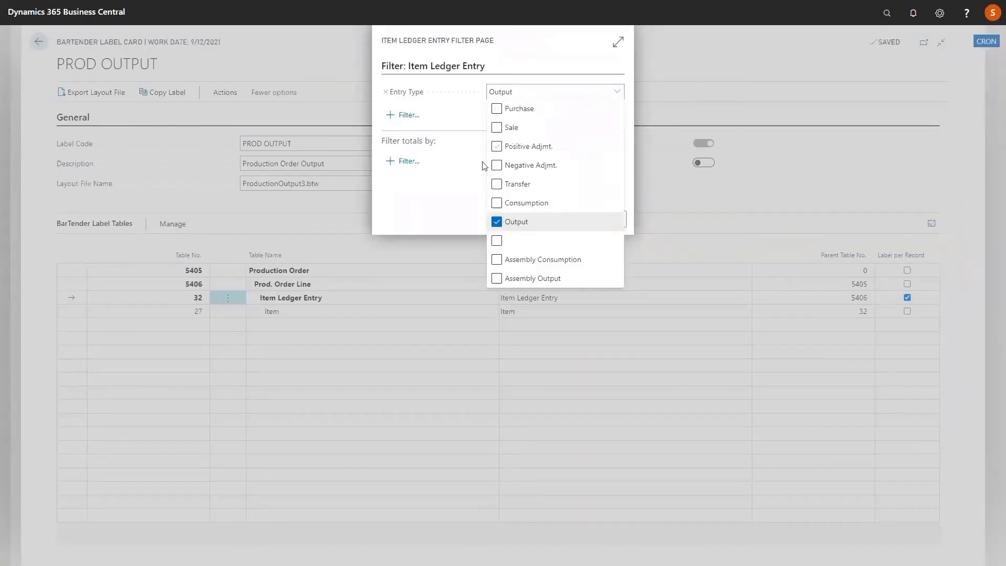
{"action": "left_click", "coordinate": [448, 216]}
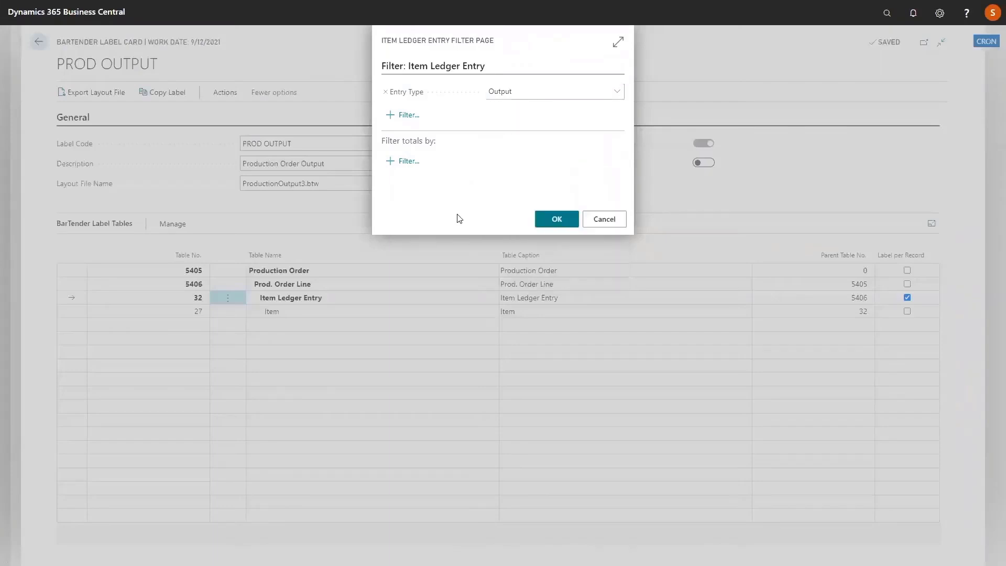
{"action": "left_click", "coordinate": [565, 220]}
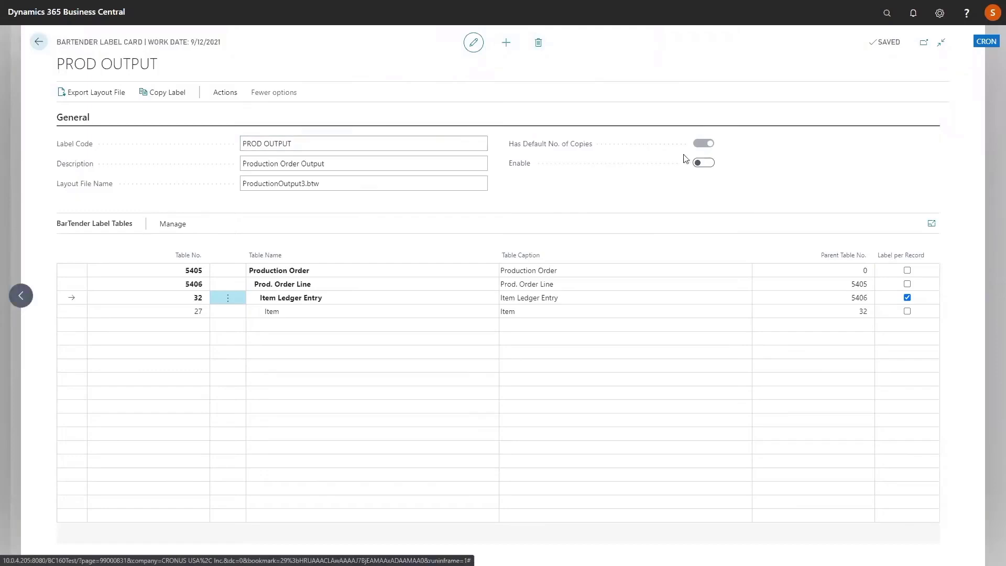
Enable the PROD OUTPUT label on its card and return to the BarTender Labels list.
{"action": "left_click", "coordinate": [704, 164]}
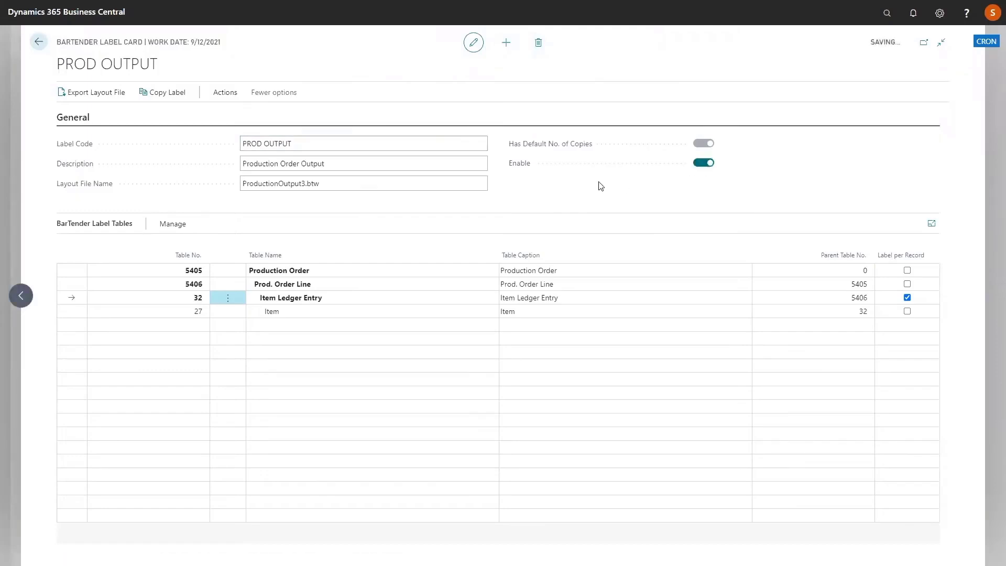
{"action": "left_click", "coordinate": [38, 45]}
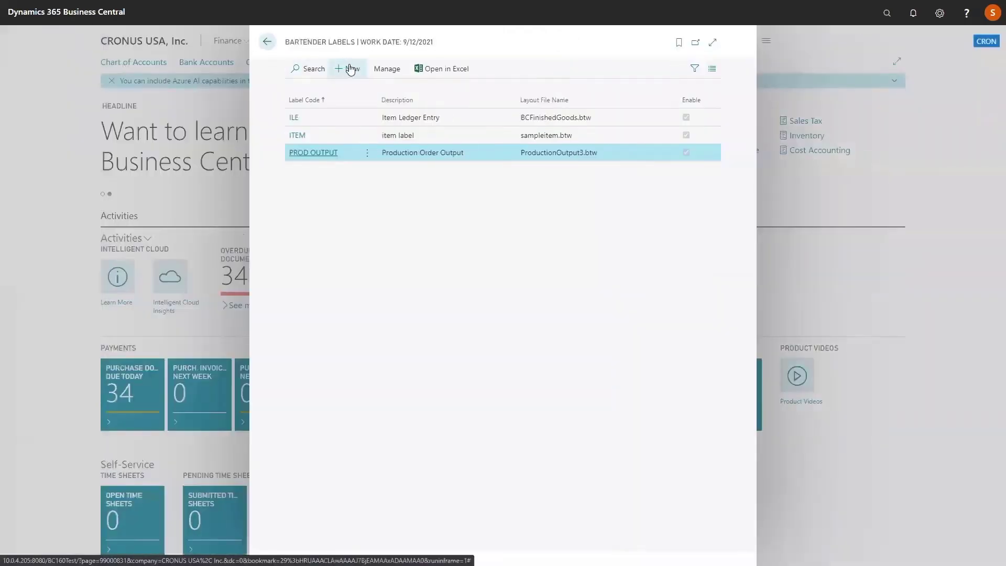
Create a new BarTender label with code ITEMS2, description "Items 2" and layout file name items2.btw.
{"action": "left_click", "coordinate": [346, 79]}
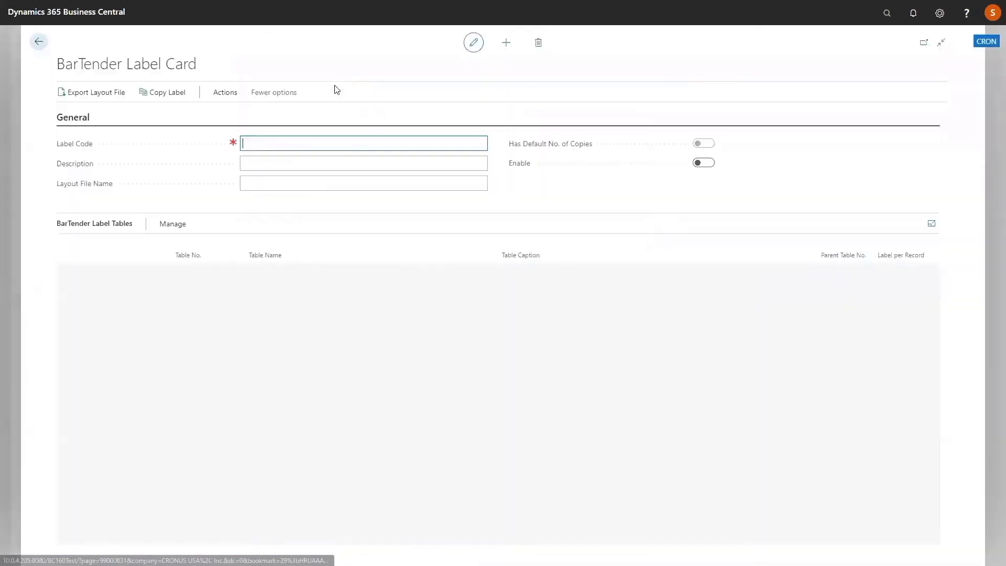
{"action": "type", "text": "Items2"}
{"action": "left_click", "coordinate": [291, 160]}
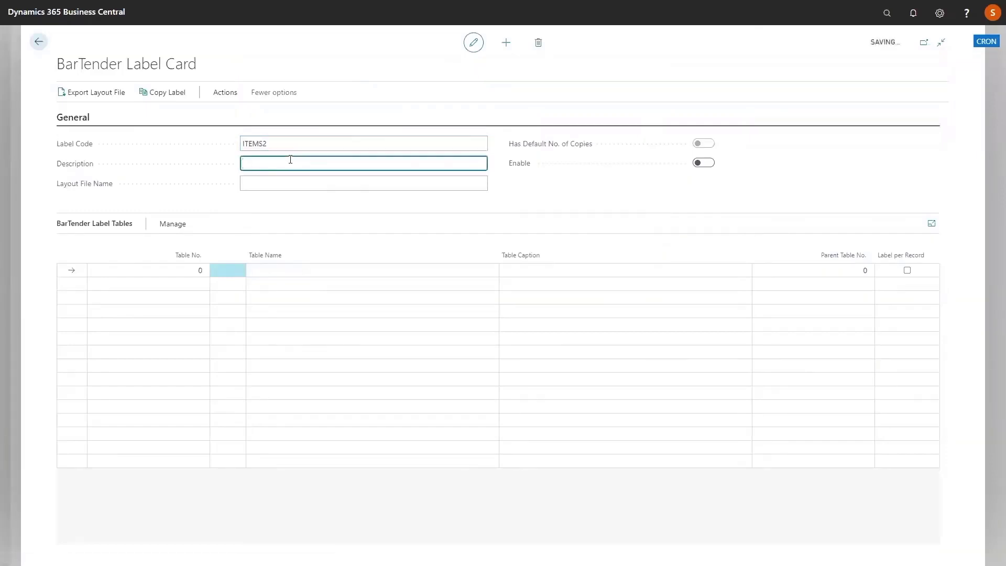
{"action": "type", "text": "Items 2"}
{"action": "key", "text": "Tab"}
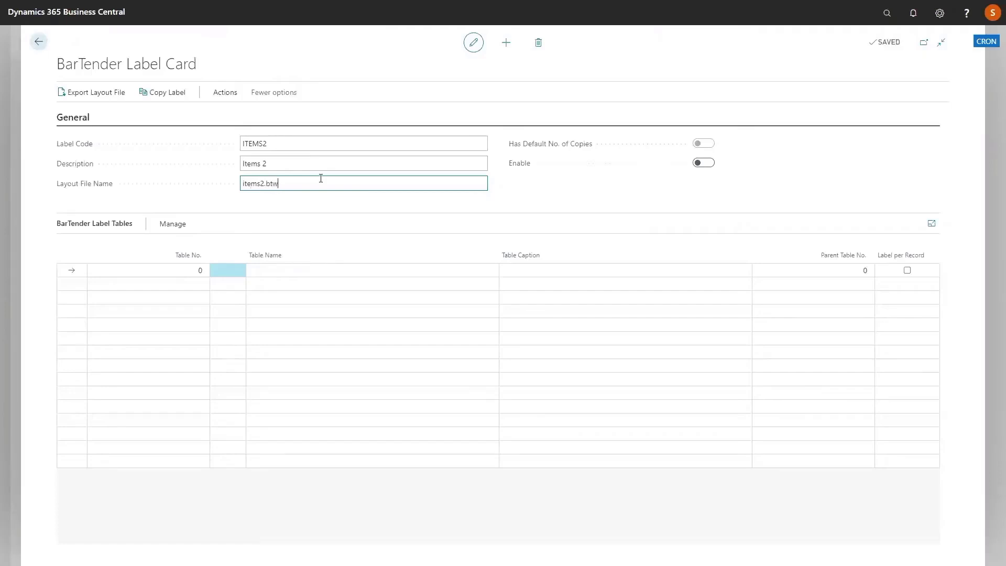
{"action": "key", "text": "Tab"}
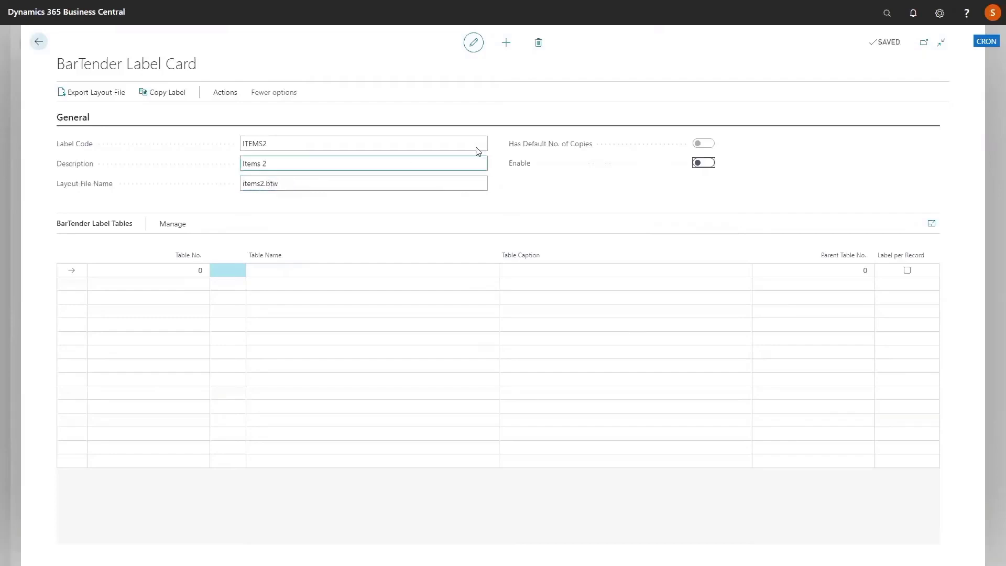
Add table 27, Item, to the ITEMS2 label's tables.
{"action": "left_click", "coordinate": [192, 269]}
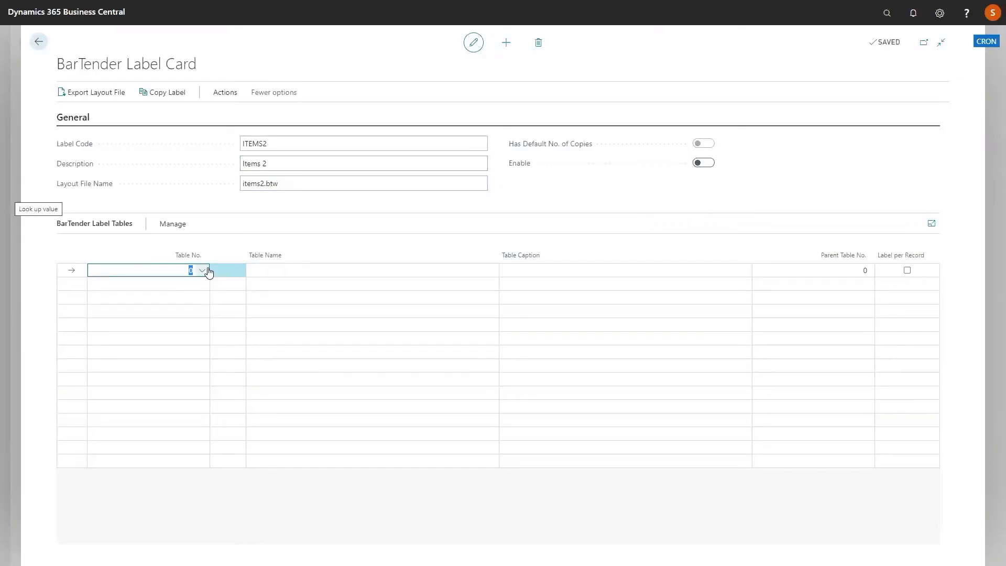
{"action": "type", "text": "ite"}
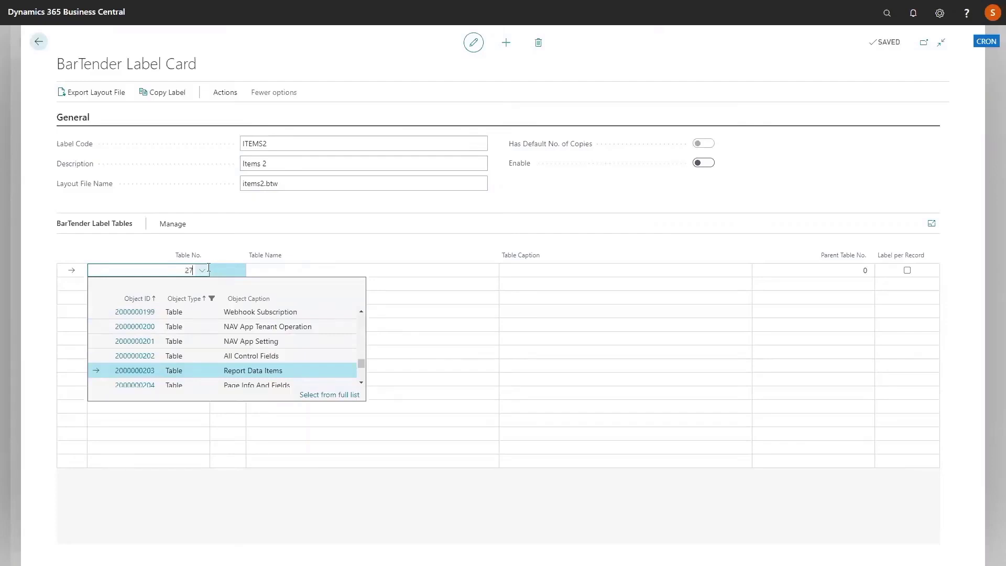
{"action": "key", "text": "Tab"}
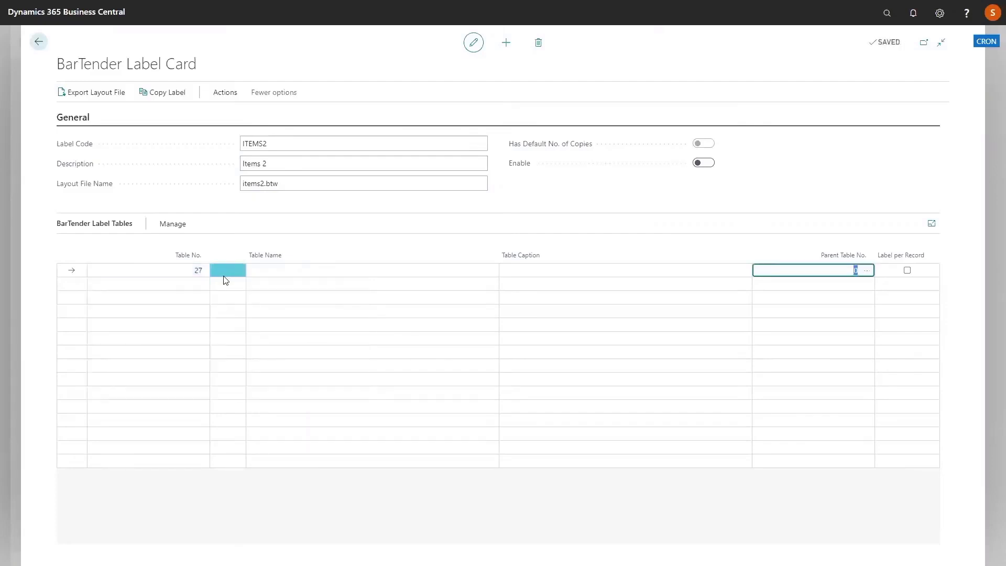
{"action": "left_click", "coordinate": [228, 282]}
Open the Item table's label fields and add field 2, No. 2, and field 1, No.
{"action": "left_click", "coordinate": [226, 271]}
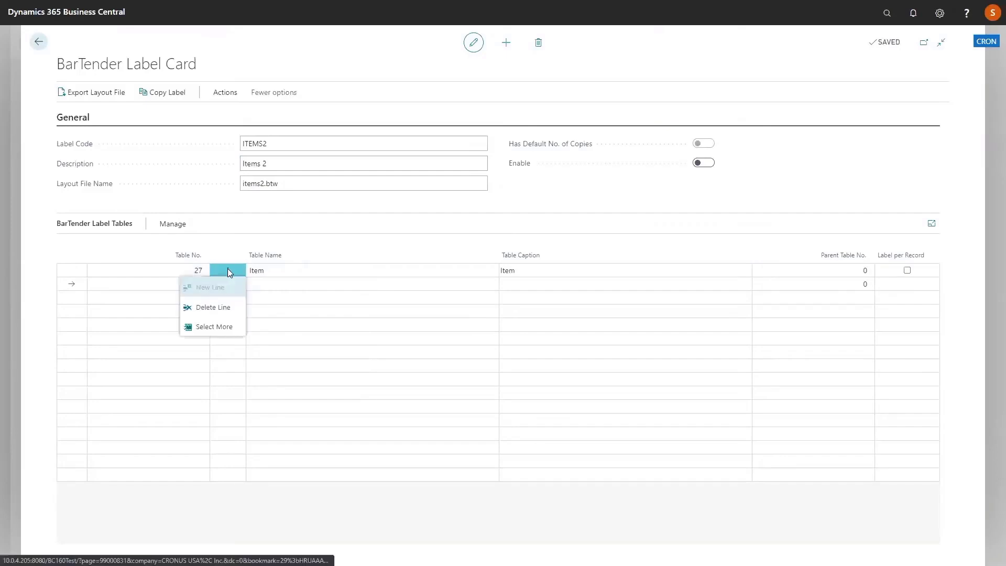
{"action": "left_click", "coordinate": [174, 224]}
{"action": "left_click", "coordinate": [200, 252]}
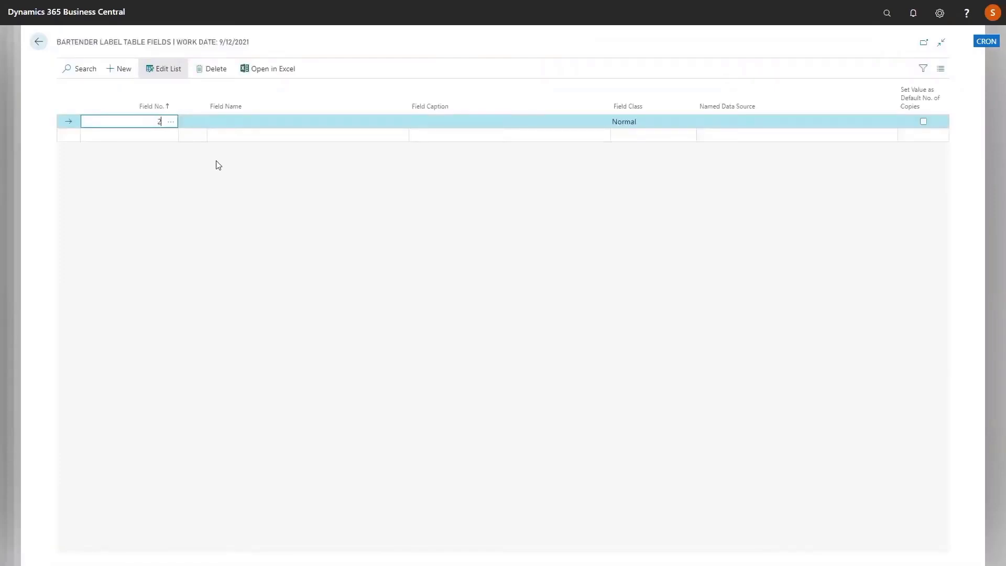
{"action": "key", "text": "Tab"}
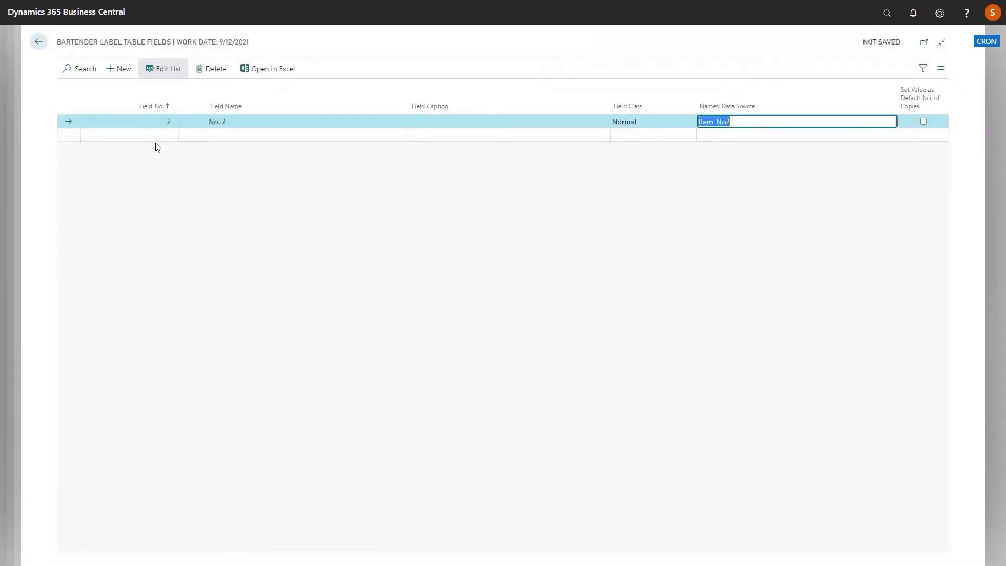
{"action": "left_click", "coordinate": [159, 136]}
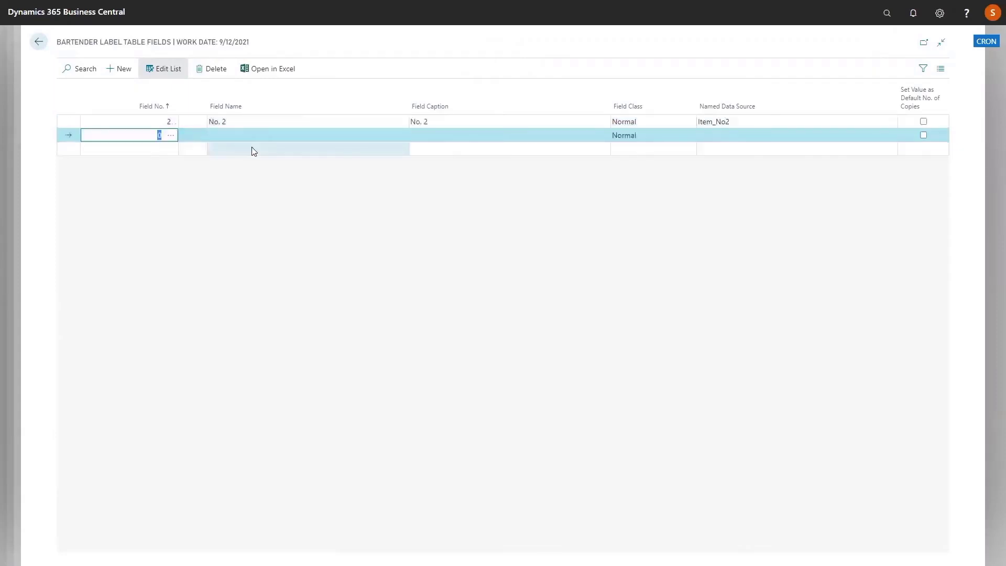
{"action": "key", "text": "Tab"}
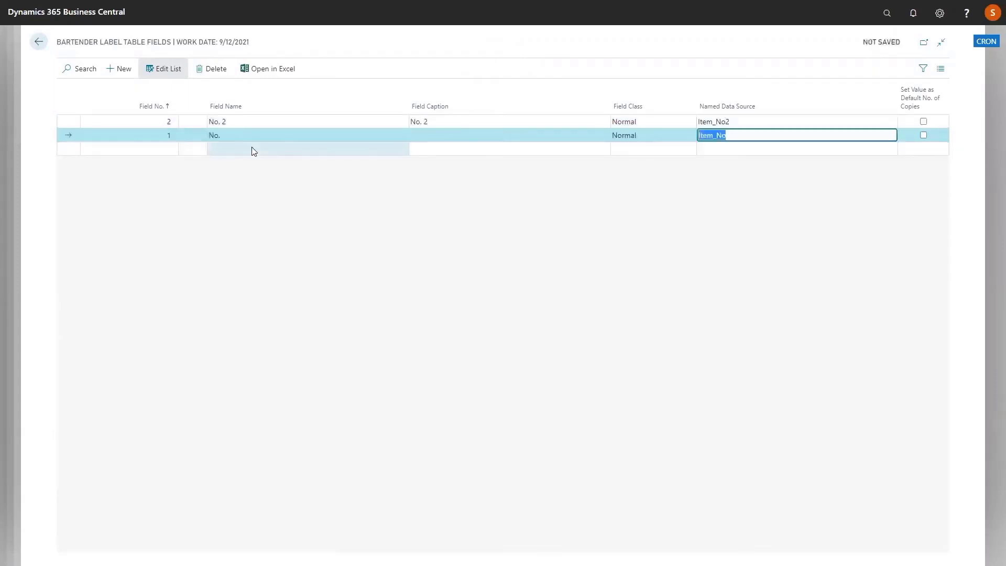
Add field 8, Base Unit of Measure, and field 41, Gross Weight, to the Item table's label fields.
{"action": "left_click", "coordinate": [164, 149]}
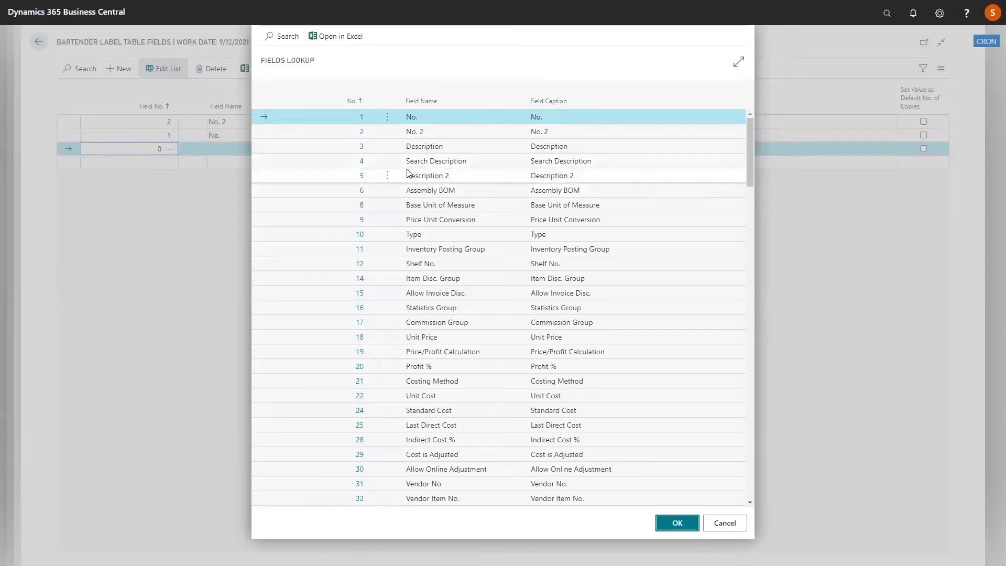
{"action": "double_click", "coordinate": [362, 206]}
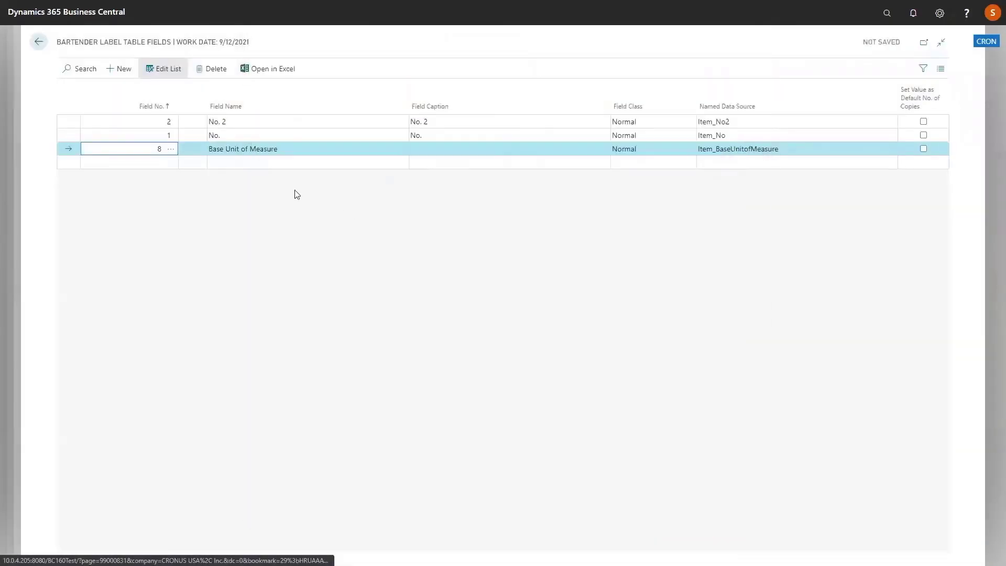
{"action": "left_click", "coordinate": [169, 168]}
{"action": "left_click", "coordinate": [171, 162]}
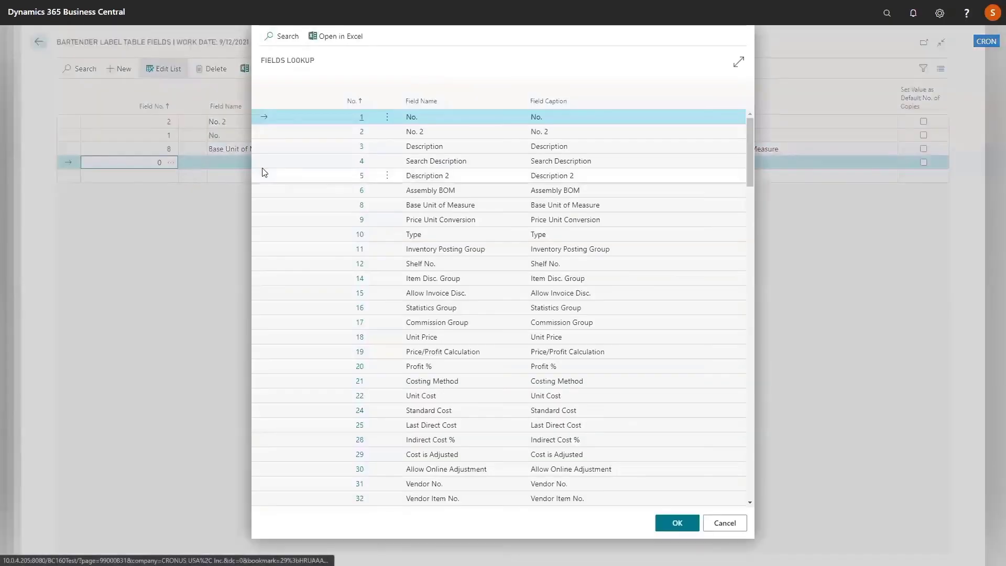
{"action": "scroll", "coordinate": [375, 431], "scroll_direction": "down", "scroll_amount": 5}
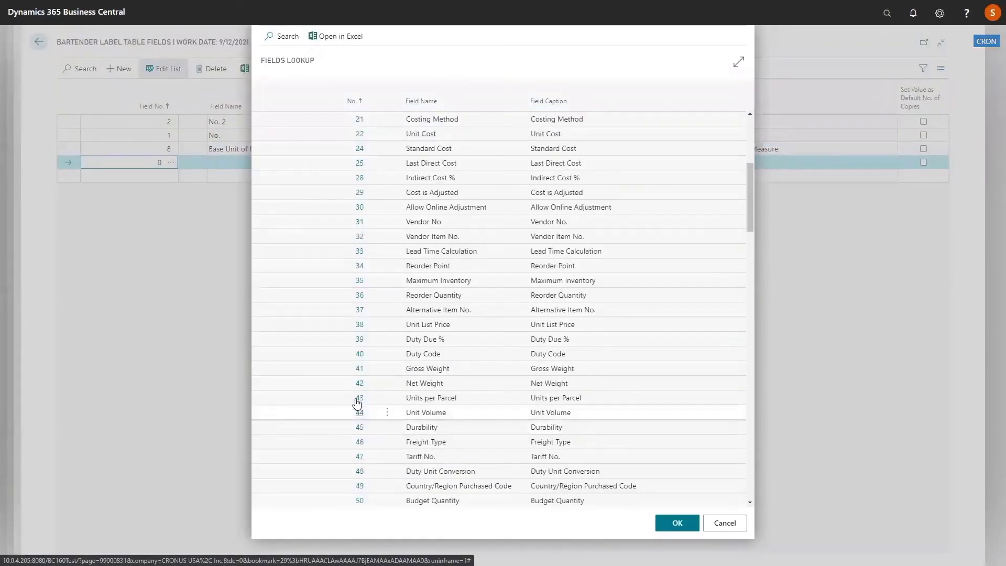
{"action": "left_click", "coordinate": [359, 370]}
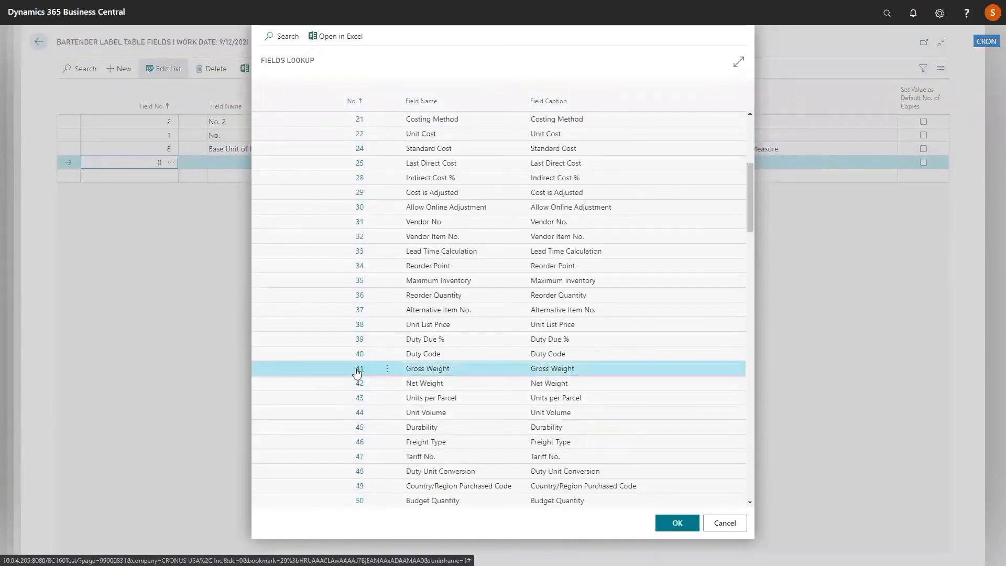
{"action": "left_click", "coordinate": [359, 370]}
Add field 42, Net Weight, to the Item table's label fields.
{"action": "left_click", "coordinate": [166, 184]}
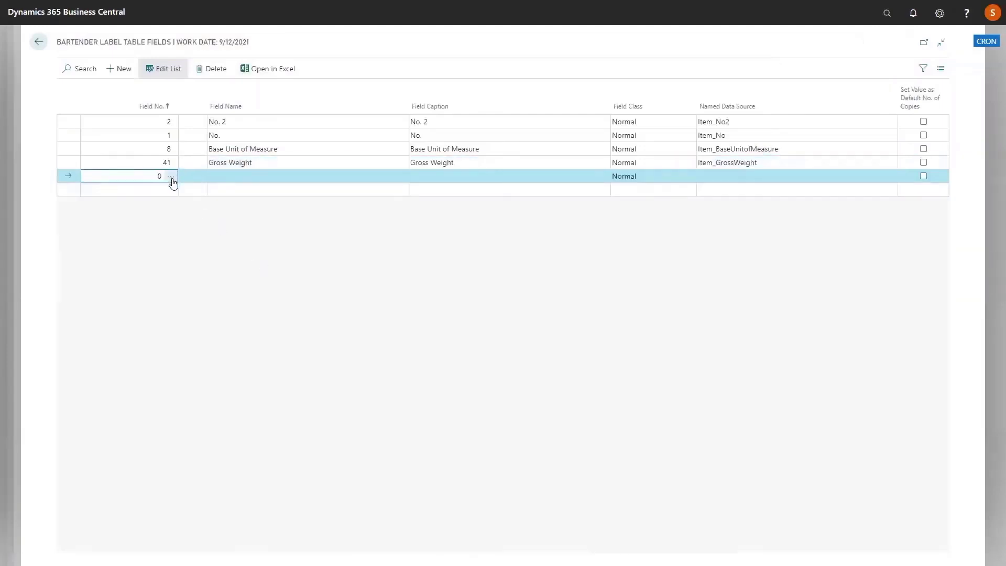
{"action": "left_click", "coordinate": [171, 177]}
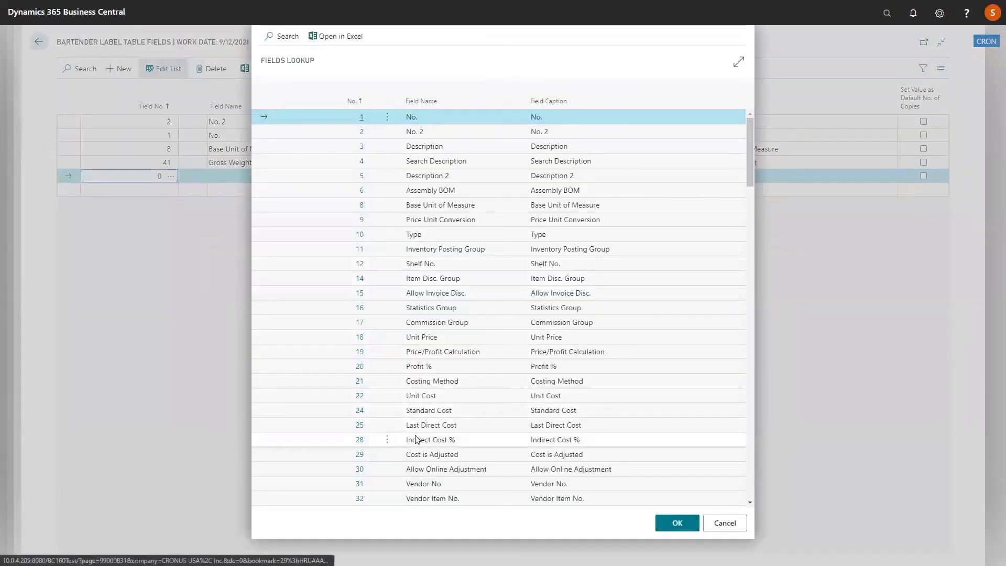
{"action": "scroll", "coordinate": [414, 441], "scroll_direction": "down", "scroll_amount": 5}
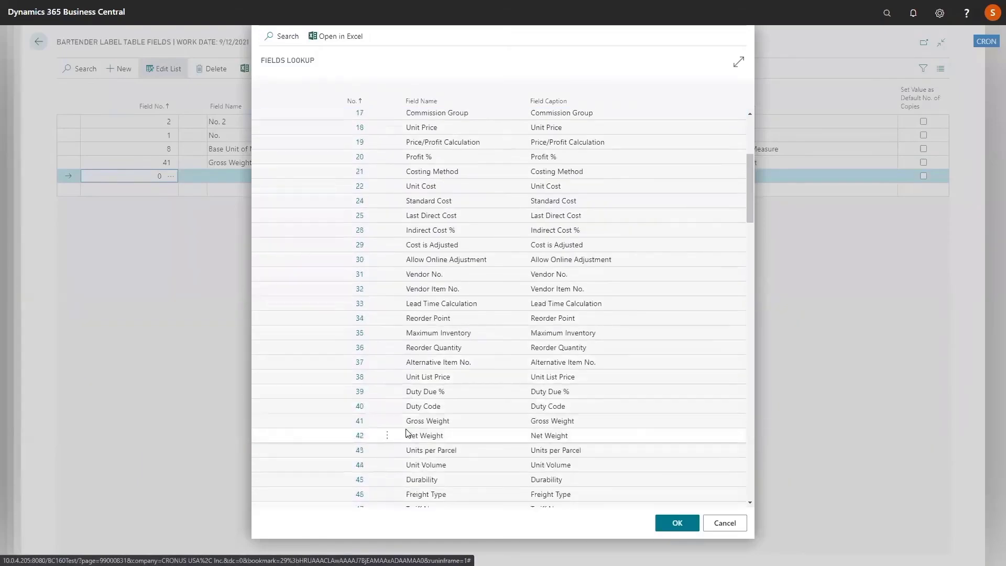
{"action": "double_click", "coordinate": [360, 435]}
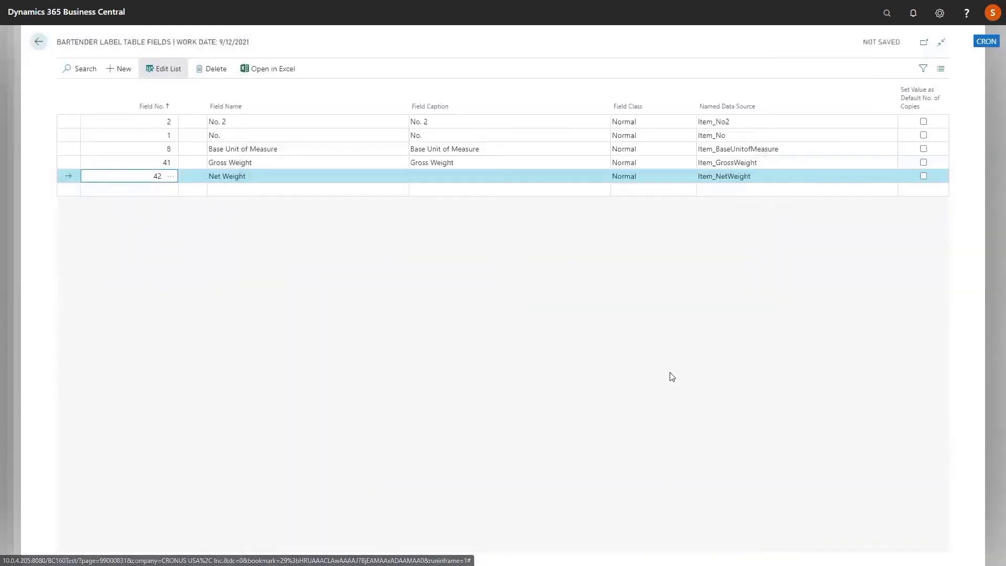
{"action": "left_click", "coordinate": [234, 136]}
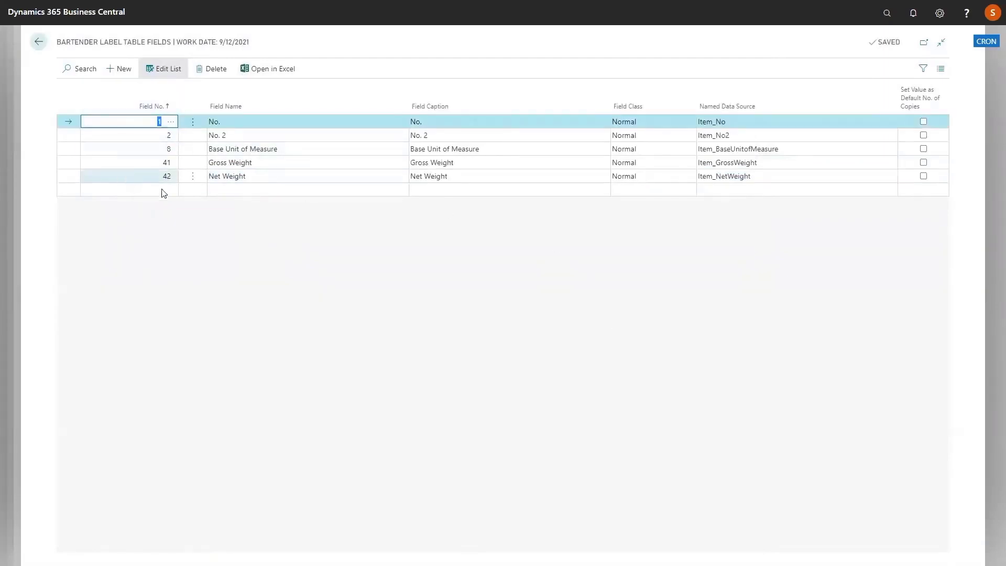
Enable the ITEMS2 label and export its layout file to review the named data sources listed in it.
{"action": "left_click", "coordinate": [43, 46]}
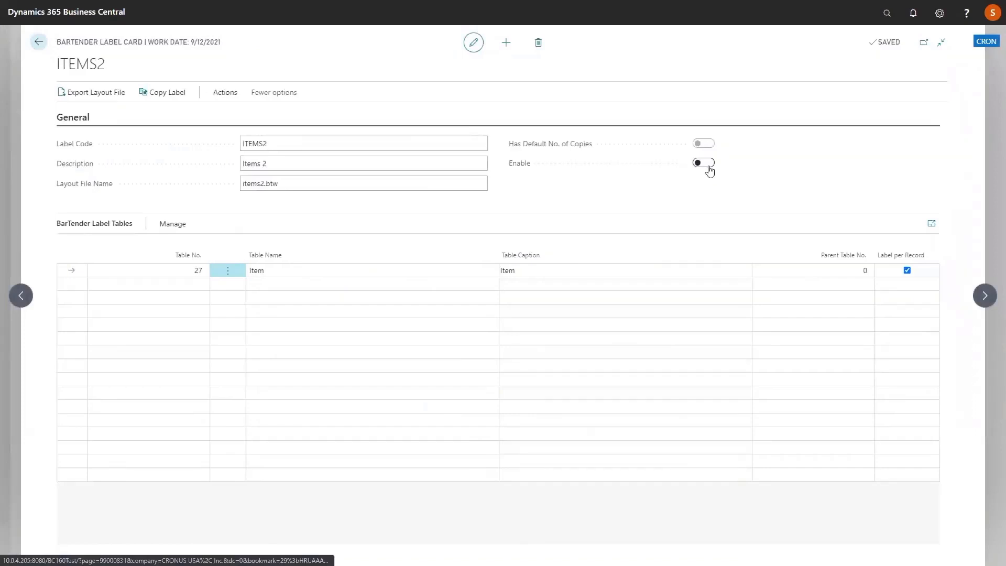
{"action": "left_click", "coordinate": [704, 163]}
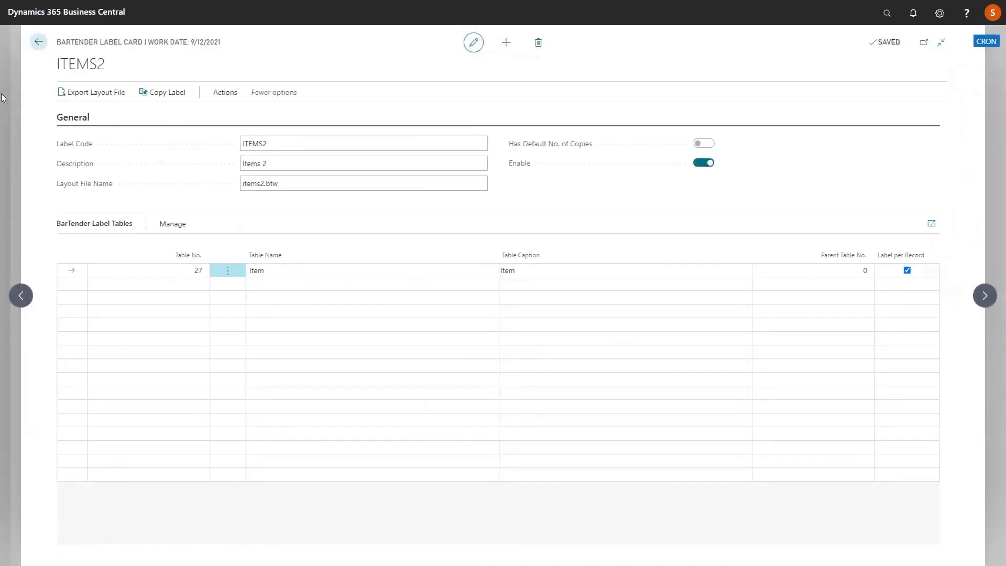
{"action": "left_click", "coordinate": [83, 94]}
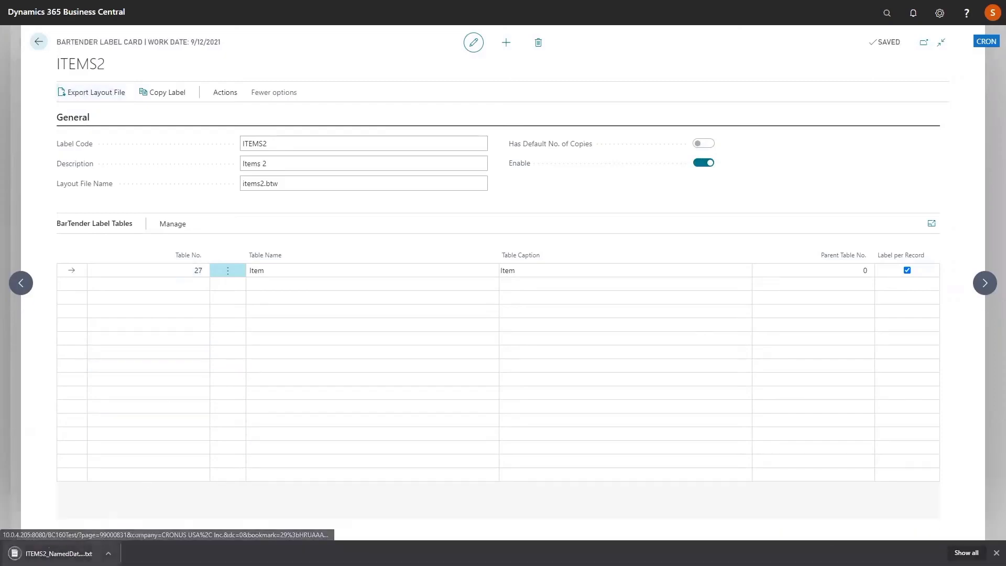
{"action": "left_click", "coordinate": [53, 554]}
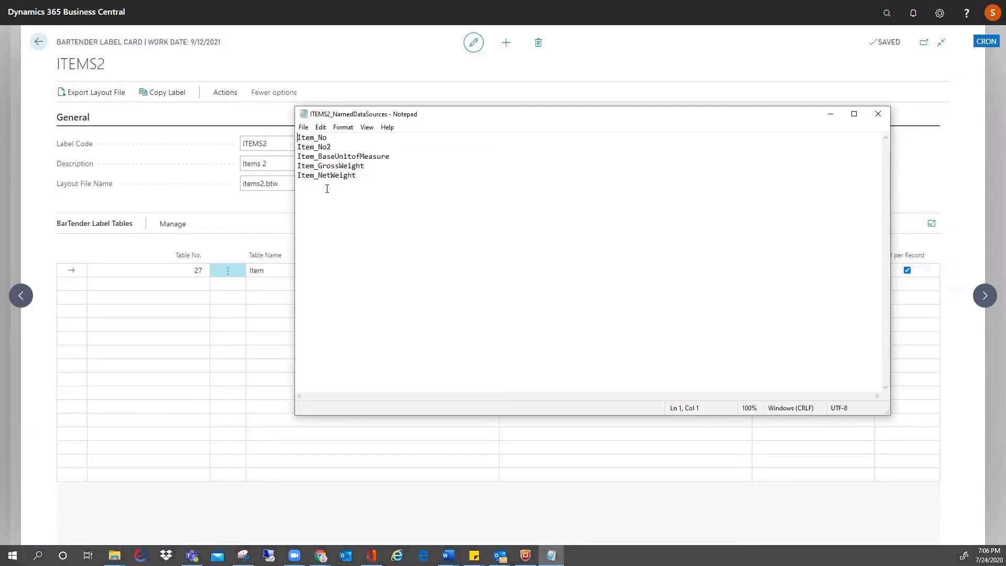
{"action": "left_click", "coordinate": [877, 115]}
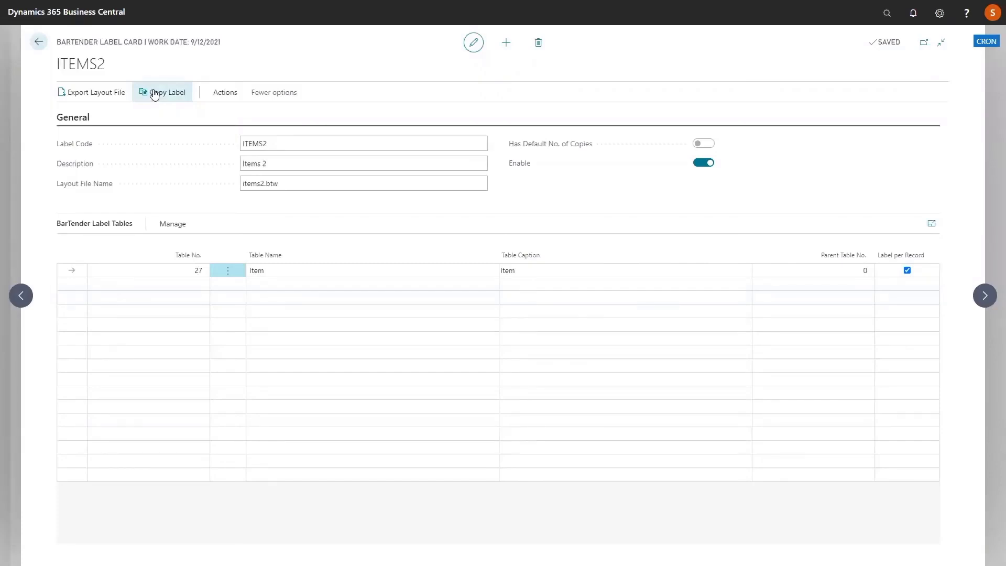
Leave the BarTender labels, search for "label pr" and open the BarTender Label Printer Setup page.
{"action": "left_click", "coordinate": [40, 43]}
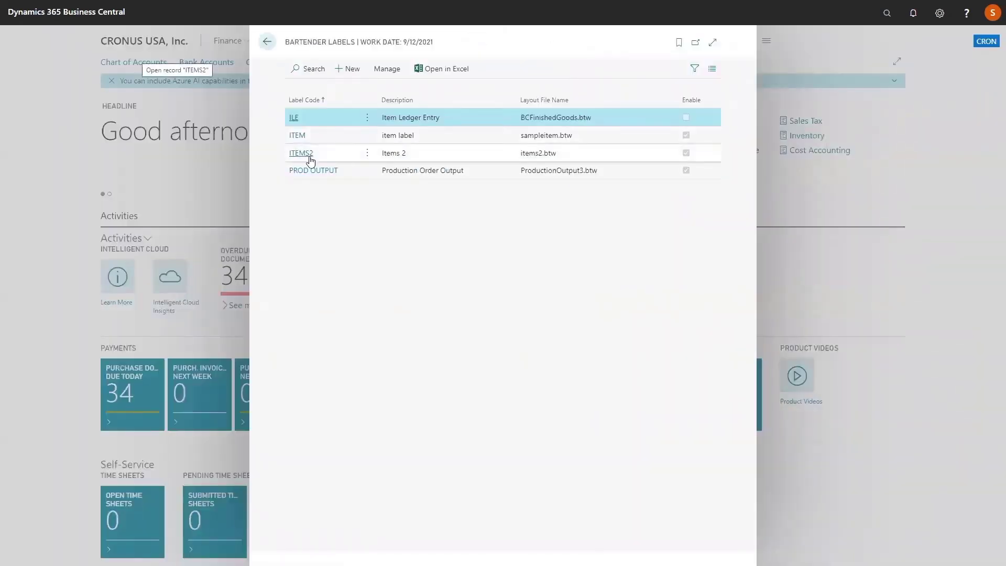
{"action": "left_click", "coordinate": [266, 43]}
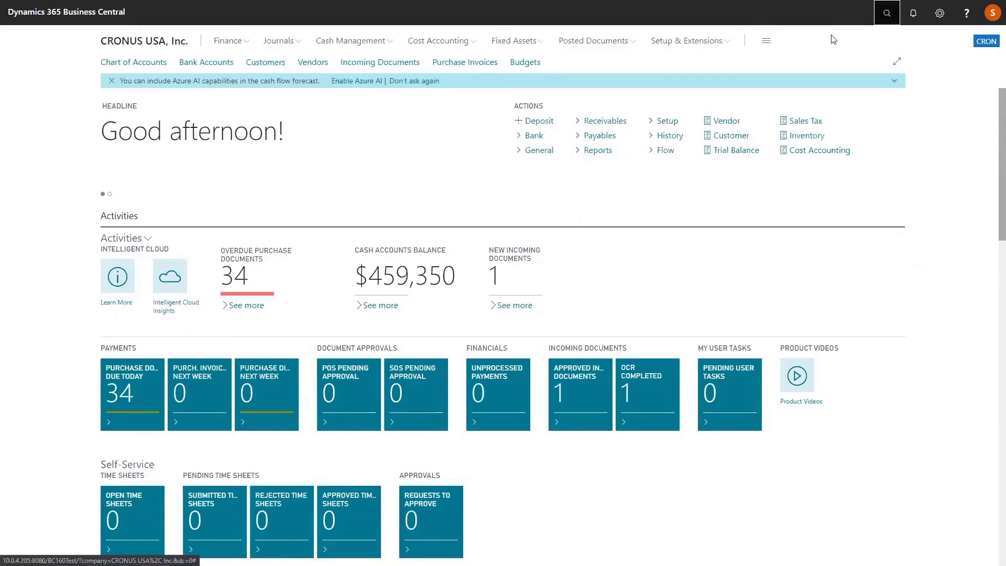
{"action": "left_click", "coordinate": [886, 13]}
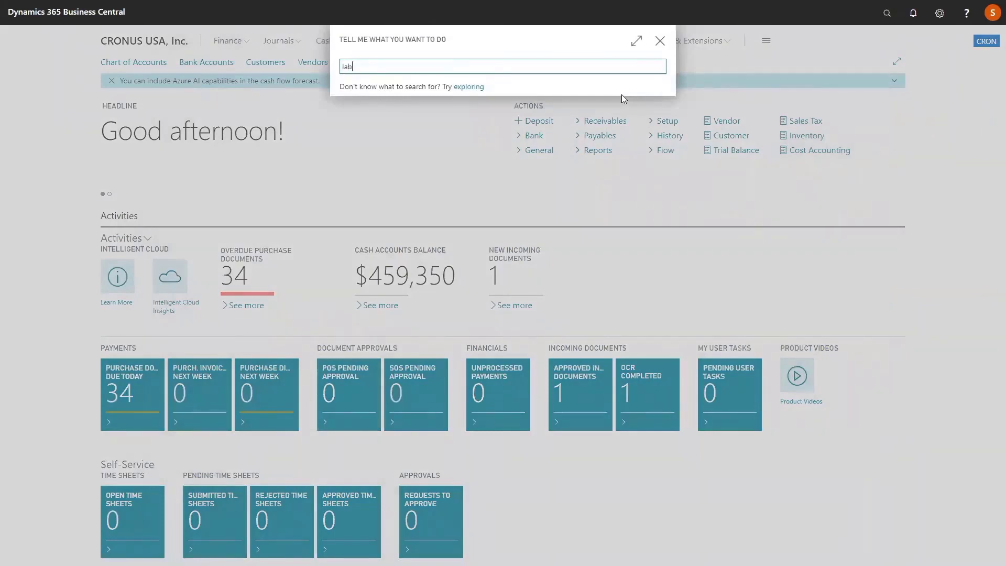
{"action": "type", "text": "label pr"}
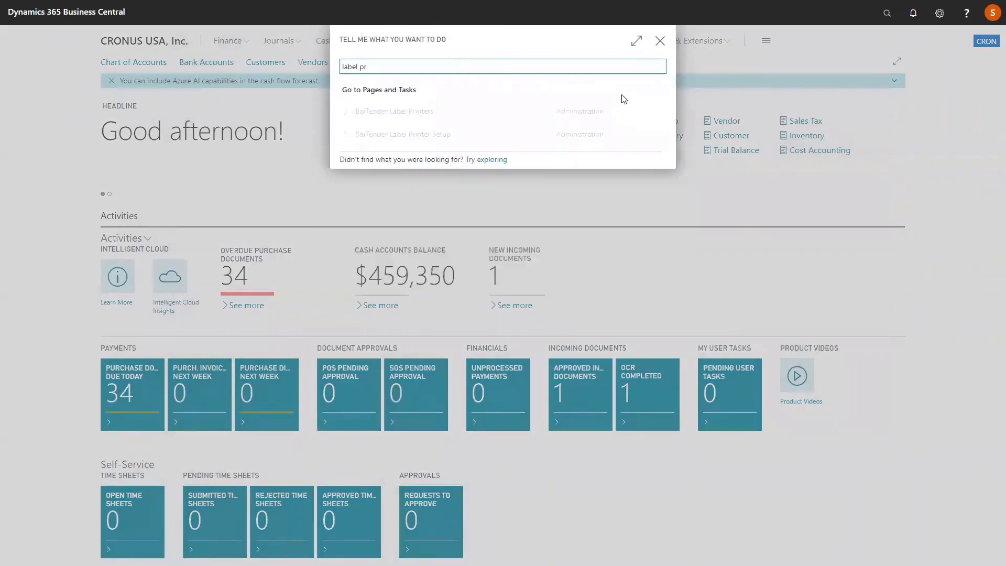
{"action": "left_click", "coordinate": [413, 142]}
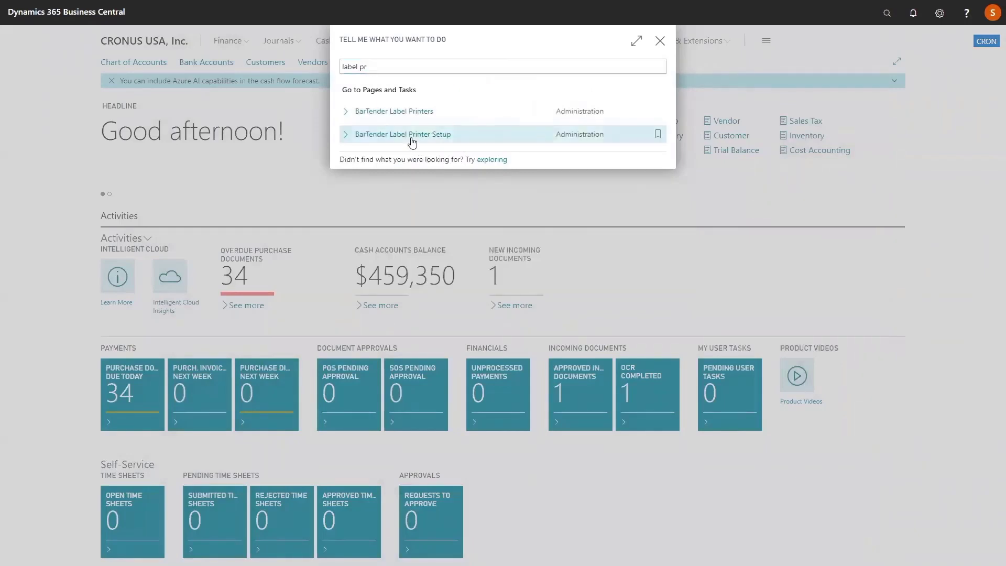
{"action": "left_click", "coordinate": [413, 137]}
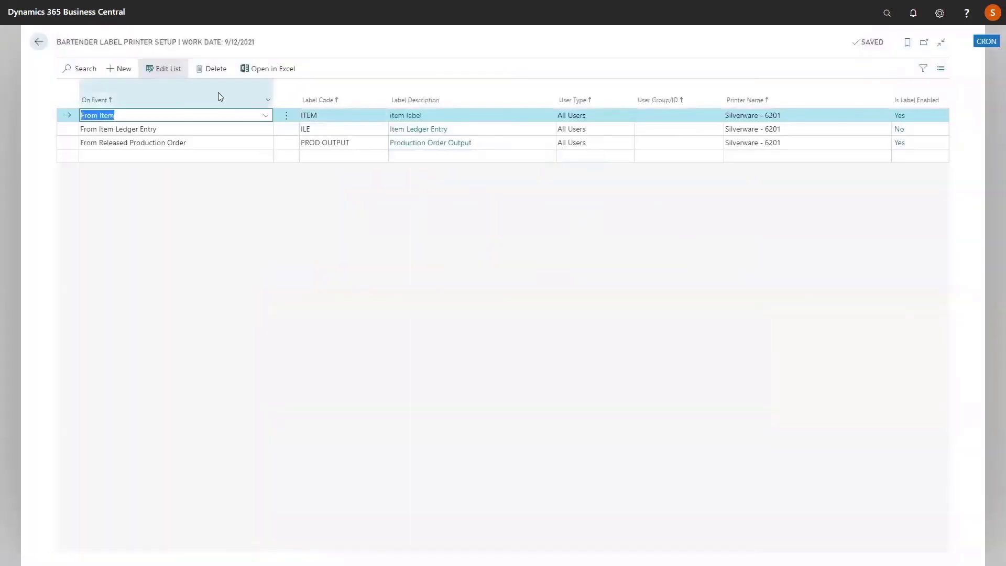
Add a printer setup line for the From Item event with label code ITEMS2.
{"action": "left_click", "coordinate": [112, 70]}
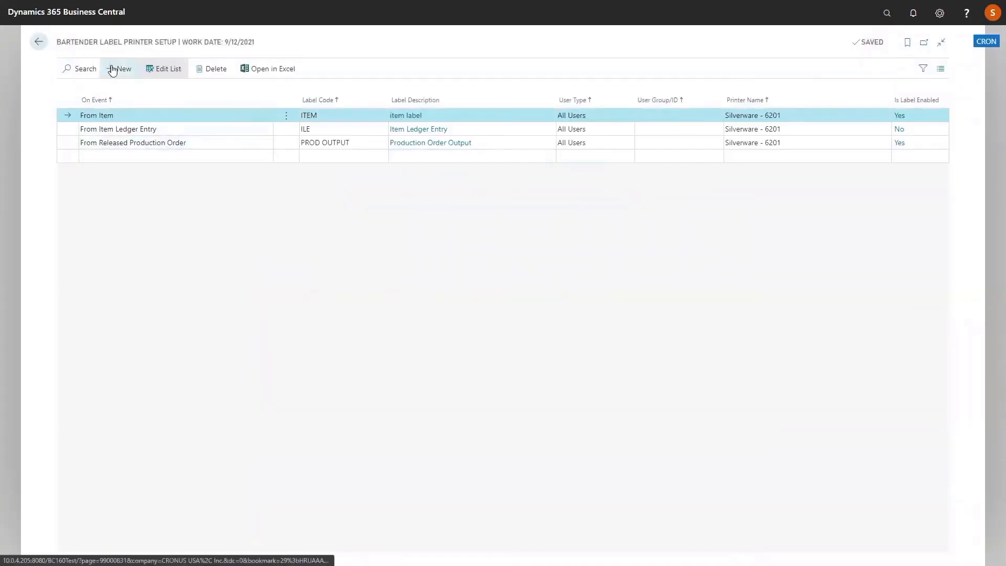
{"action": "type", "text": "fr"}
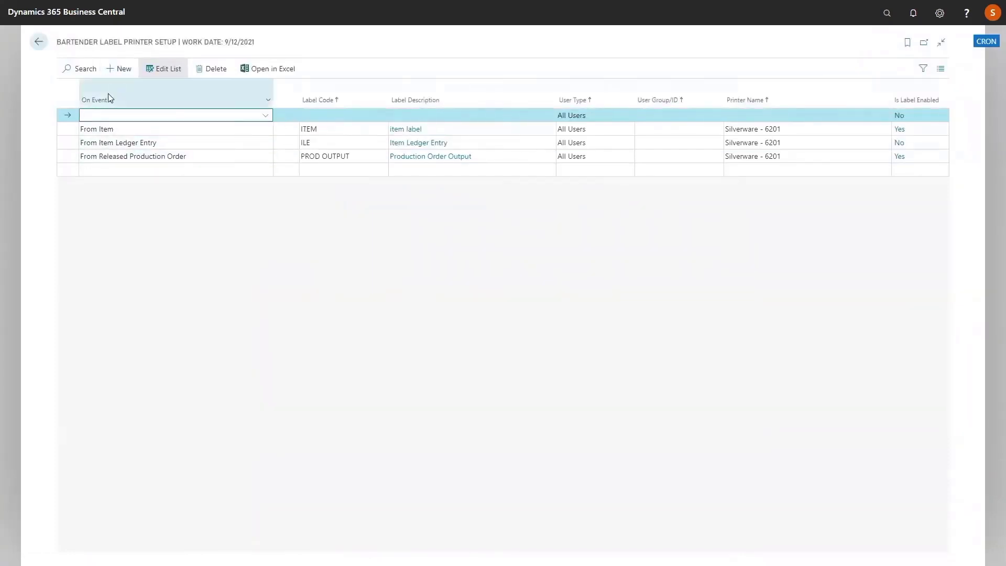
{"action": "type", "text": "om item"}
{"action": "key", "text": "Tab"}
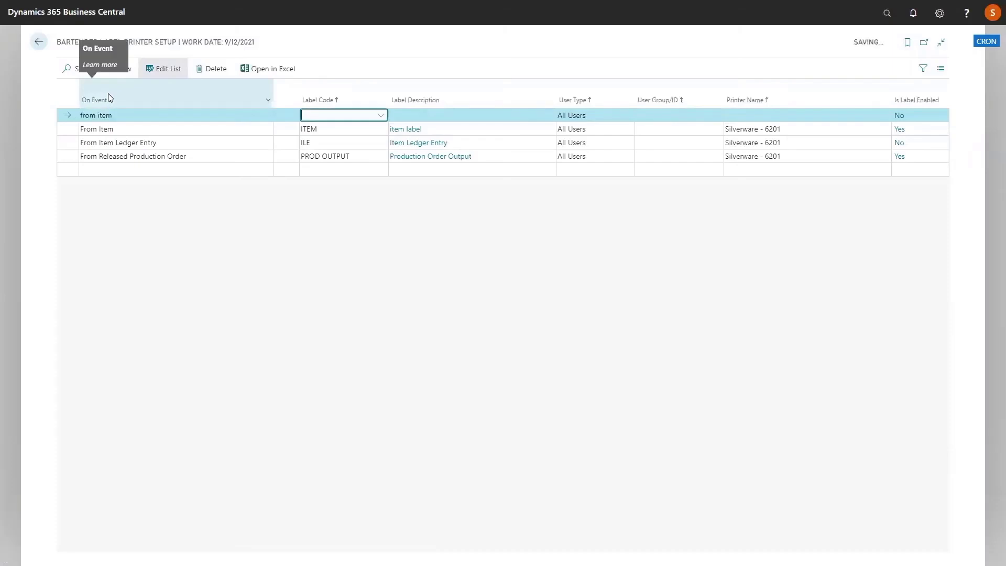
{"action": "type", "text": "items2"}
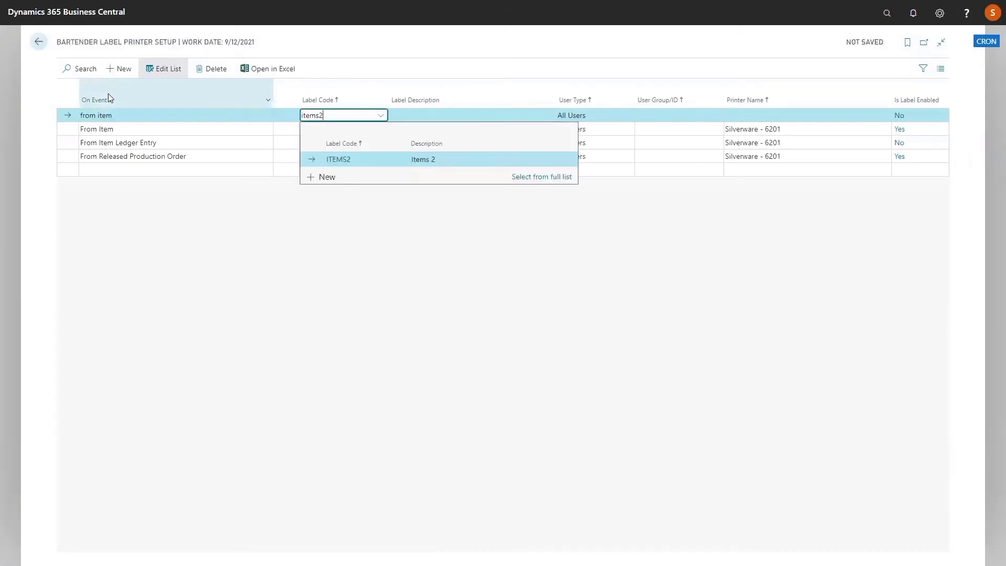
{"action": "left_click", "coordinate": [337, 158]}
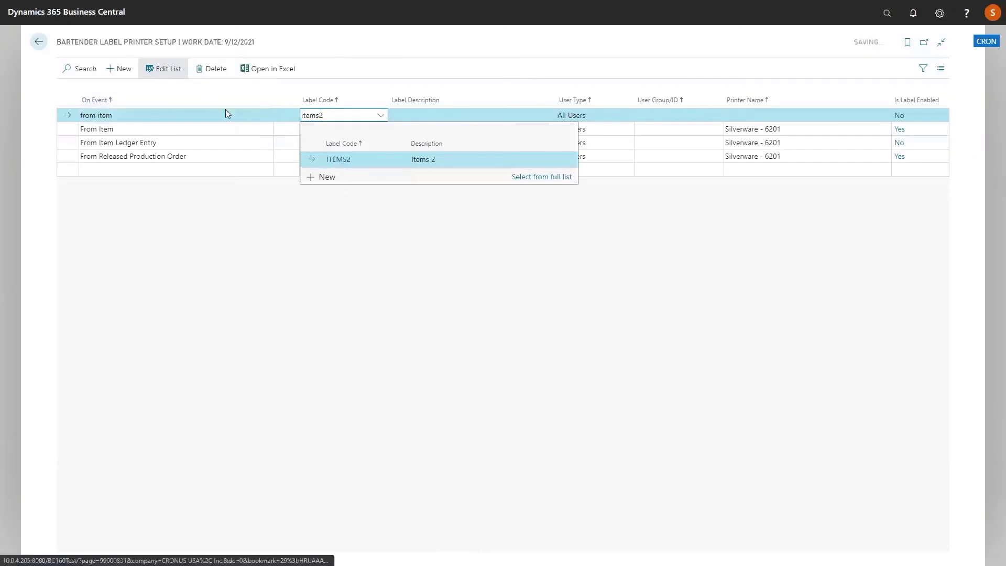
{"action": "left_click", "coordinate": [265, 116]}
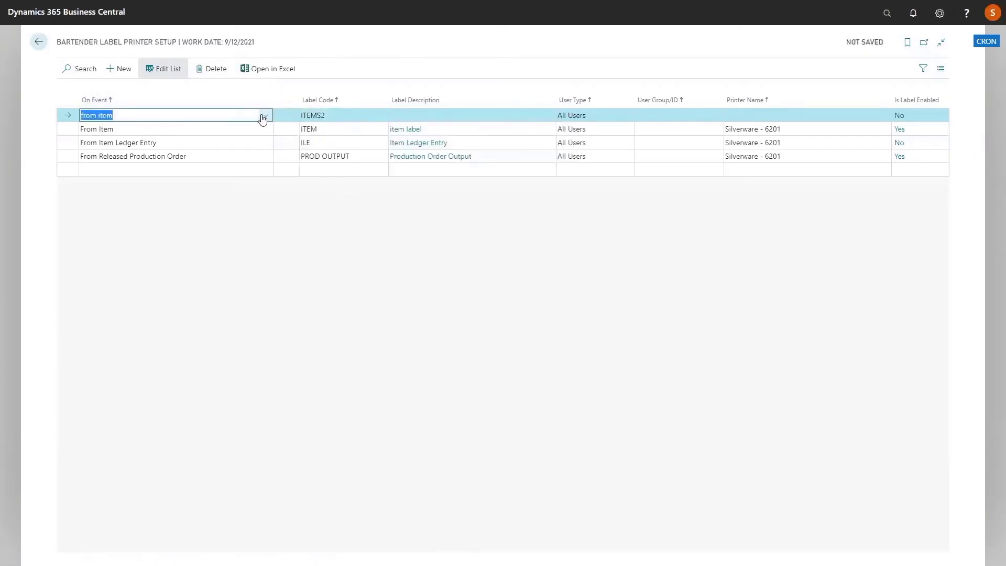
{"action": "left_click", "coordinate": [265, 116]}
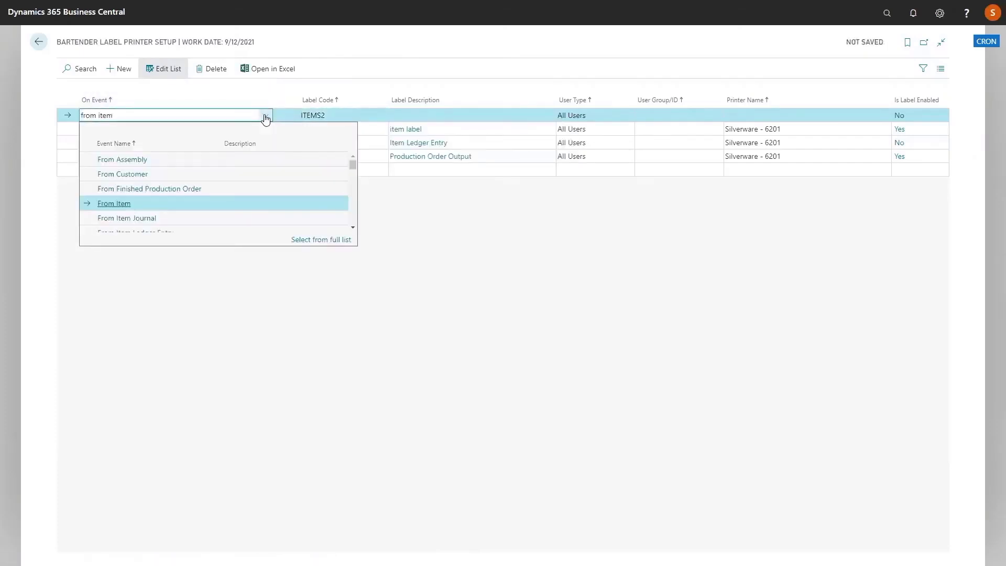
{"action": "left_click", "coordinate": [103, 203]}
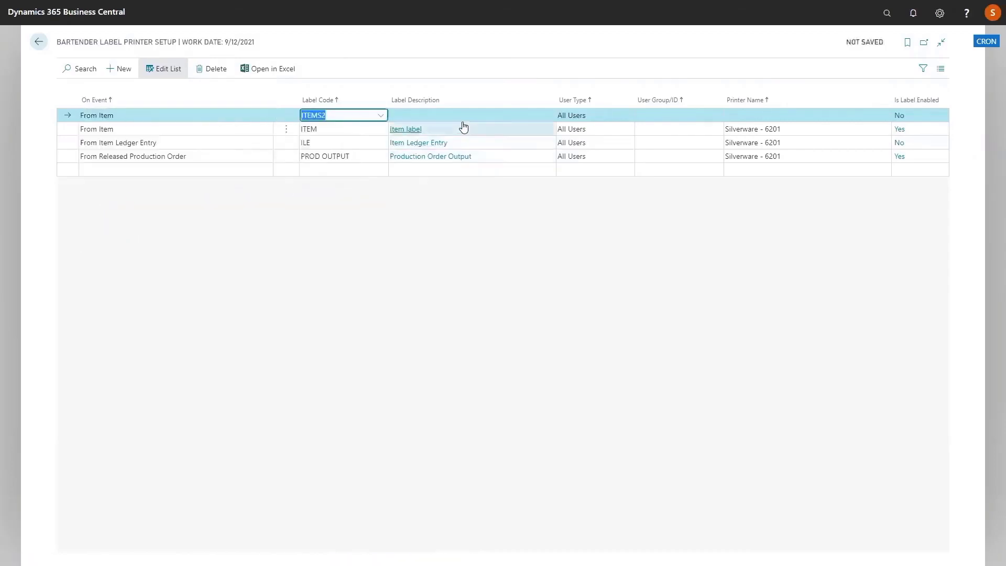
Set the ITEMS2 line's user type to All Users and its printer to Silverware - 6201.
{"action": "left_click", "coordinate": [627, 116]}
{"action": "left_click", "coordinate": [629, 116]}
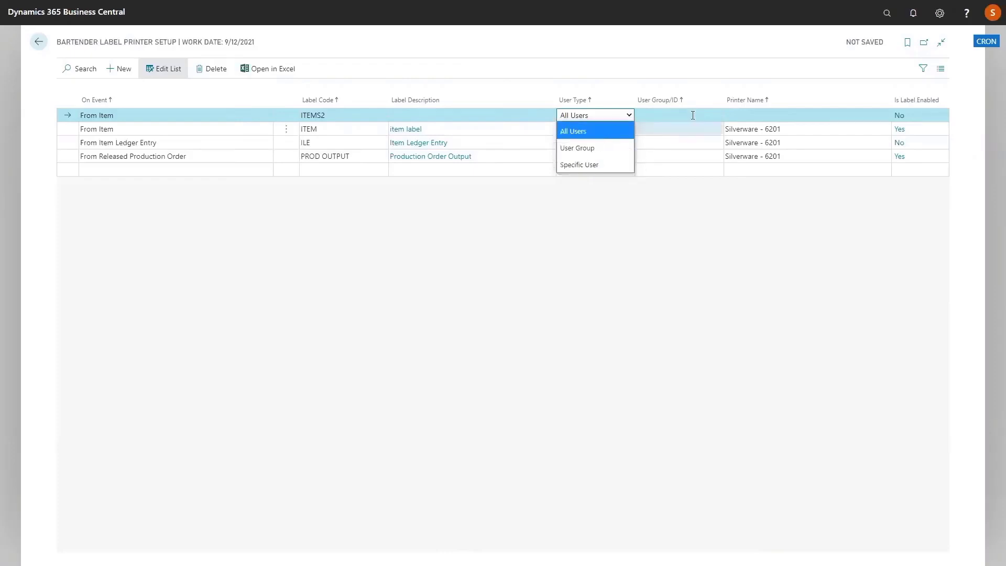
{"action": "left_click", "coordinate": [581, 132]}
{"action": "left_click", "coordinate": [677, 117]}
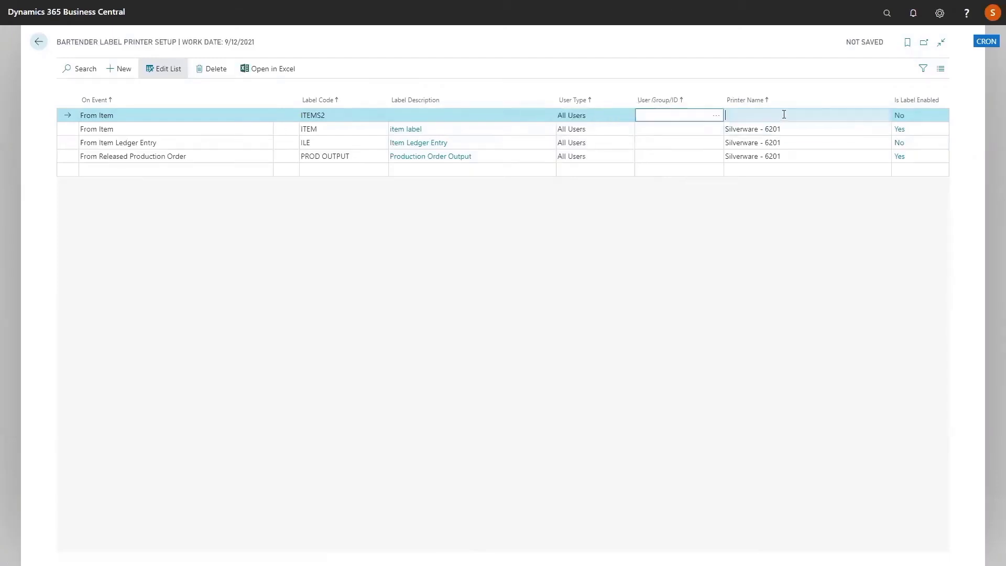
{"action": "left_click", "coordinate": [785, 115]}
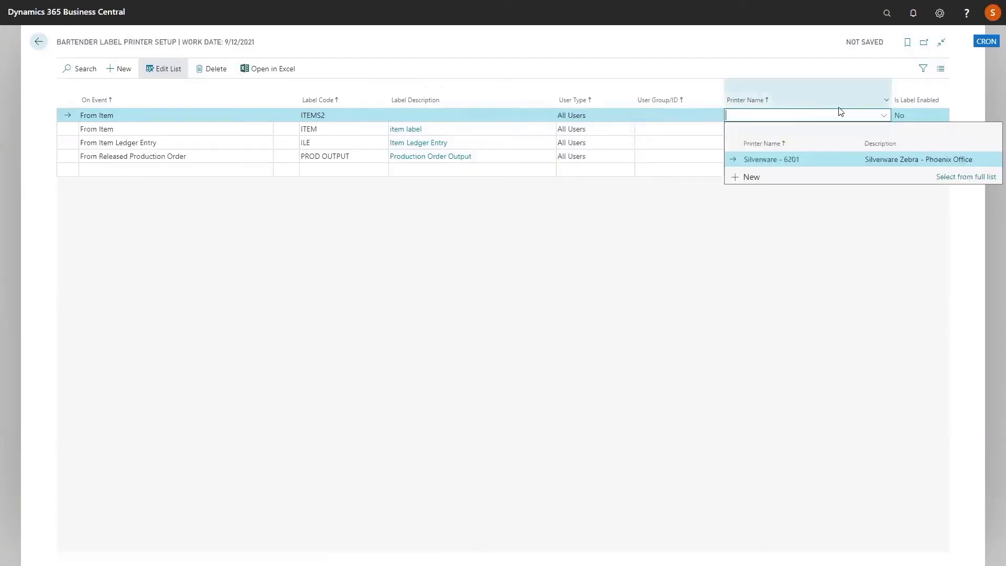
{"action": "left_click", "coordinate": [766, 159]}
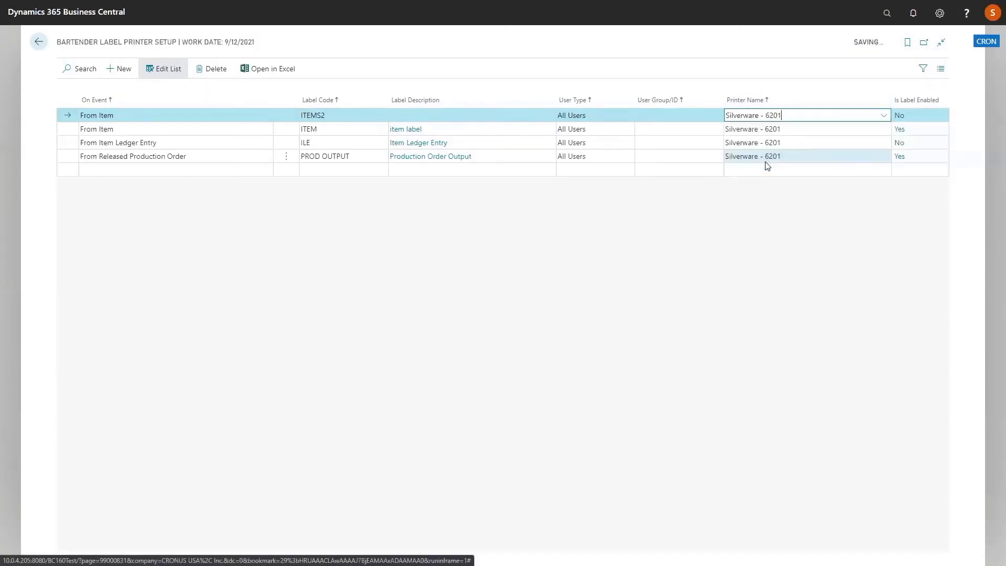
{"action": "key", "text": "Return"}
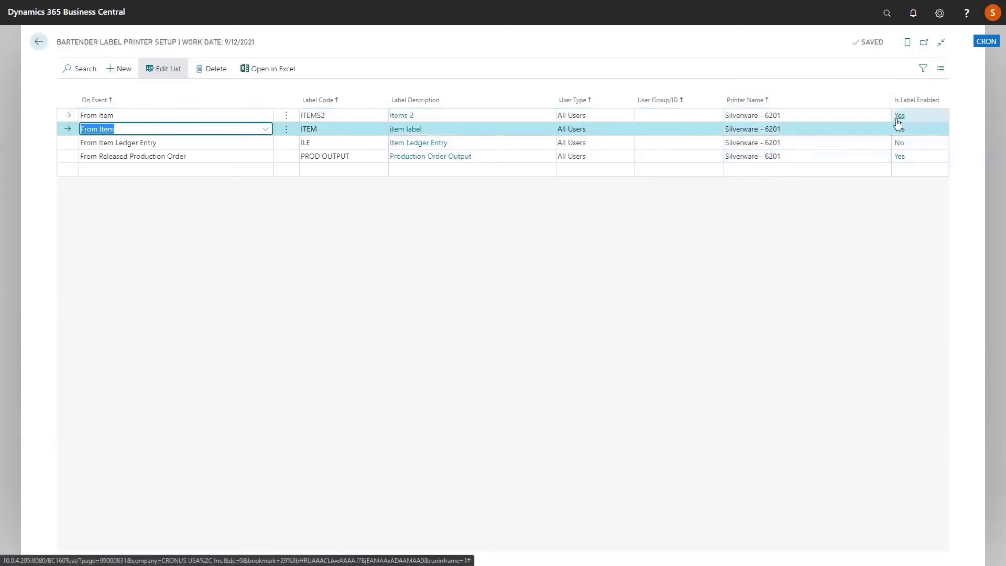
Leave the printer setup, find the Items list and open the card of item 1000, Bicycle.
{"action": "left_click", "coordinate": [38, 44]}
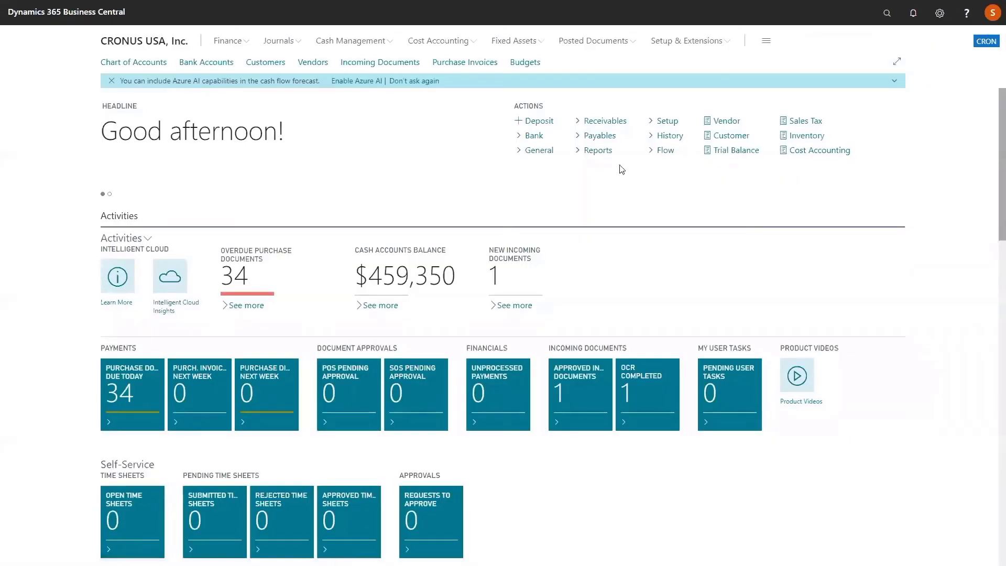
{"action": "left_click", "coordinate": [892, 15]}
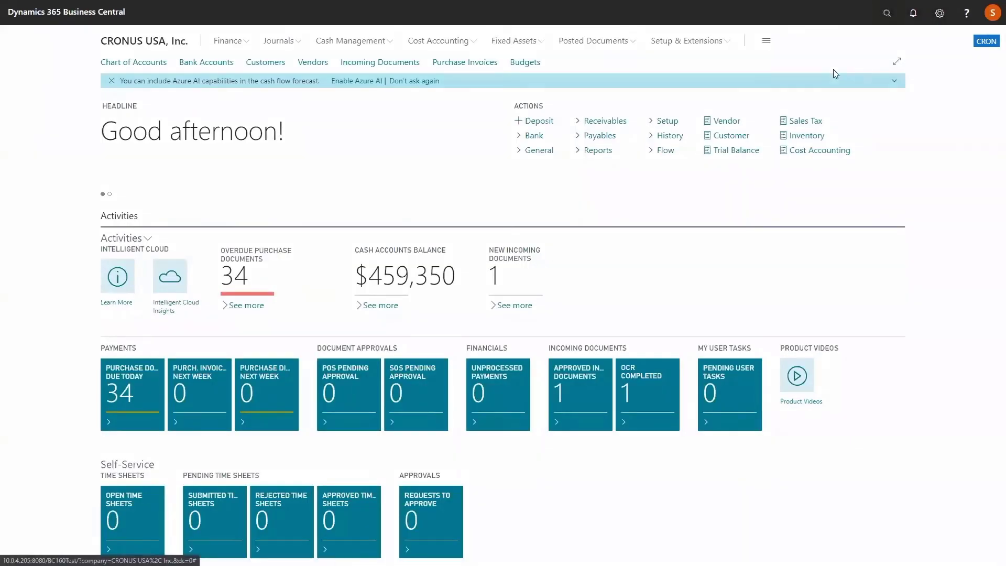
{"action": "type", "text": "items"}
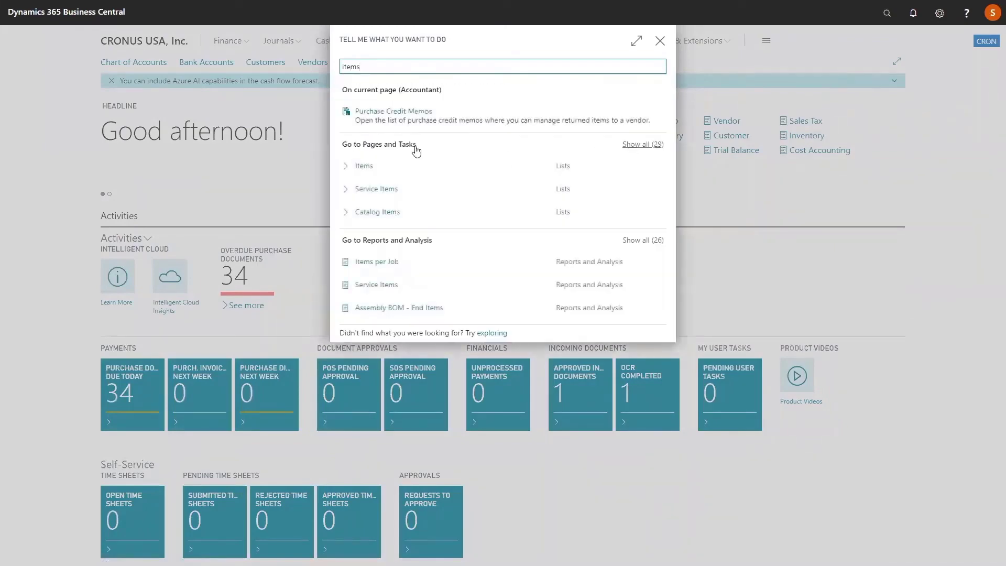
{"action": "left_click", "coordinate": [365, 166]}
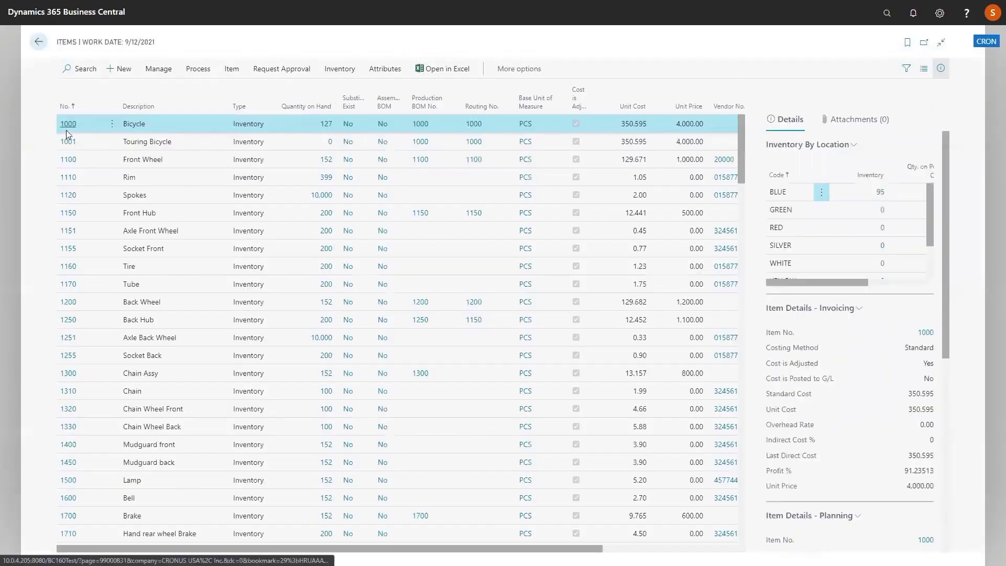
{"action": "left_click", "coordinate": [69, 124]}
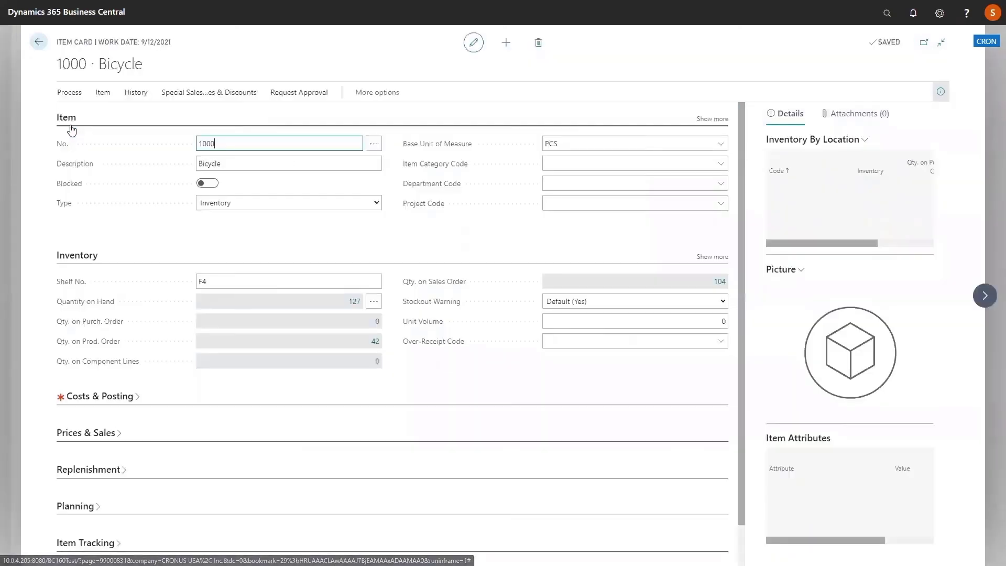
Print one ITEMS2 label to BarTender from the Bicycle item card and dismiss the resulting message.
{"action": "left_click", "coordinate": [65, 95]}
{"action": "left_click", "coordinate": [159, 118]}
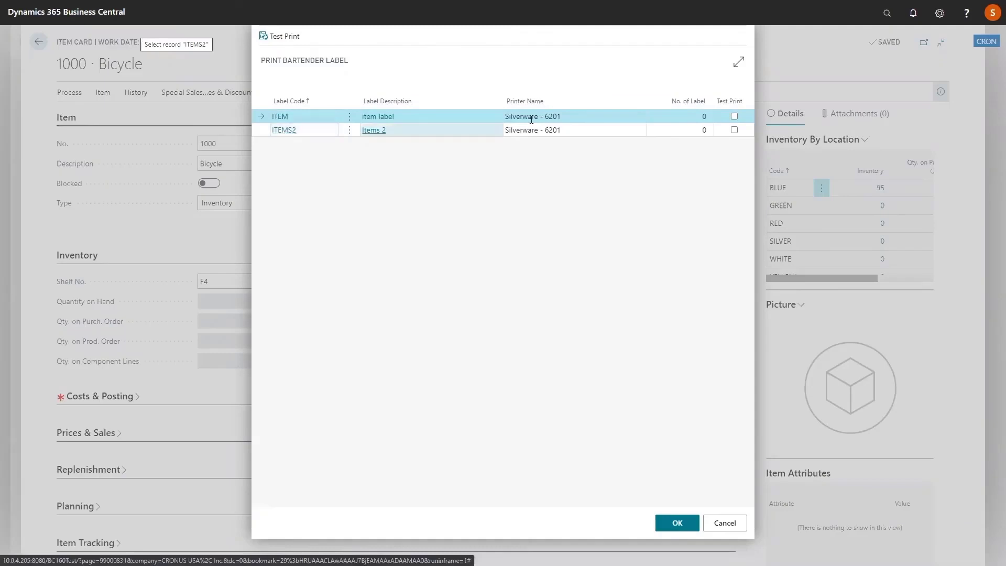
{"action": "left_click", "coordinate": [702, 129]}
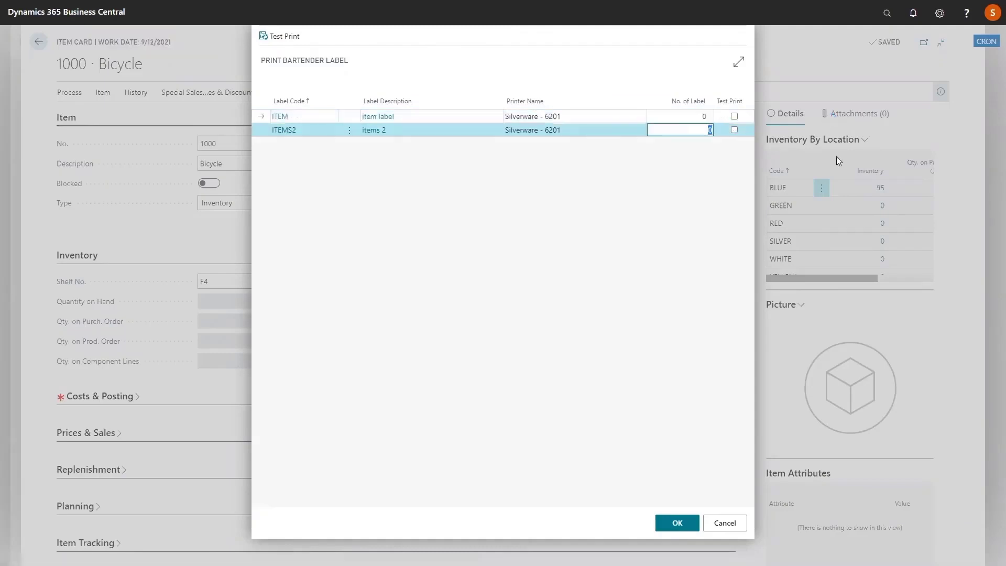
{"action": "type", "text": "1"}
{"action": "key", "text": "Tab"}
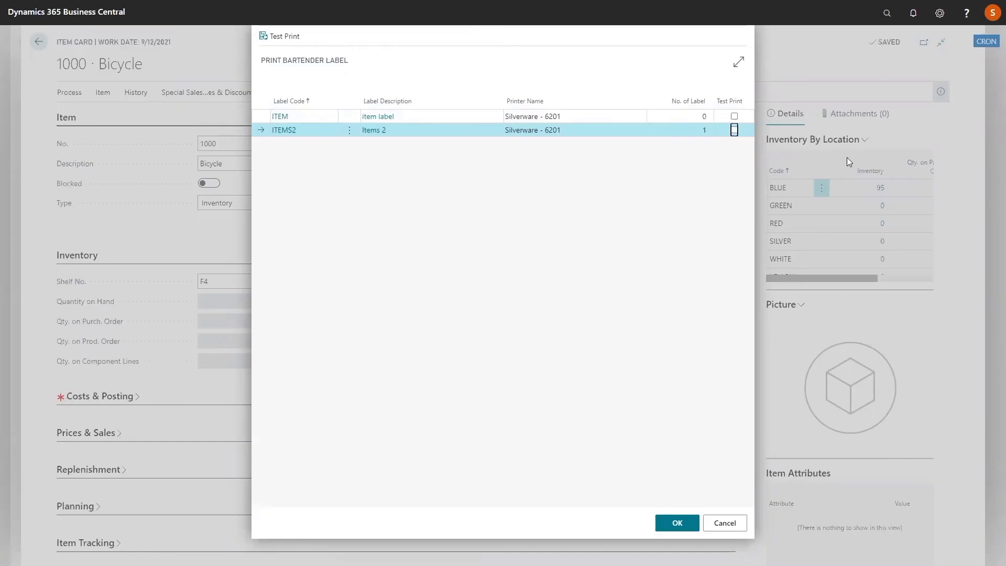
{"action": "left_click", "coordinate": [677, 523]}
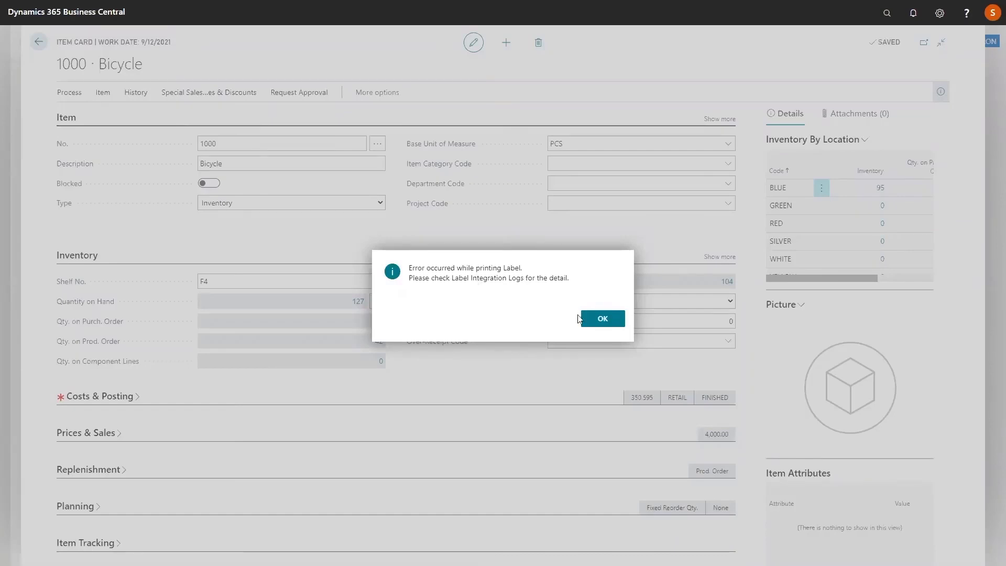
{"action": "left_click", "coordinate": [617, 324]}
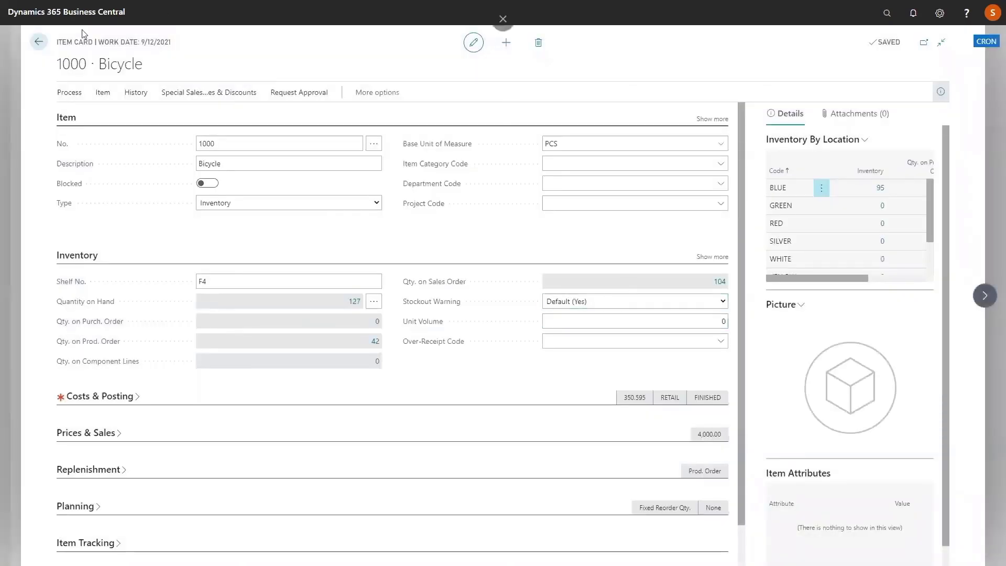
Leave the item card, search for "bar log" and open the BarTender Label Integration Log.
{"action": "left_click", "coordinate": [38, 44]}
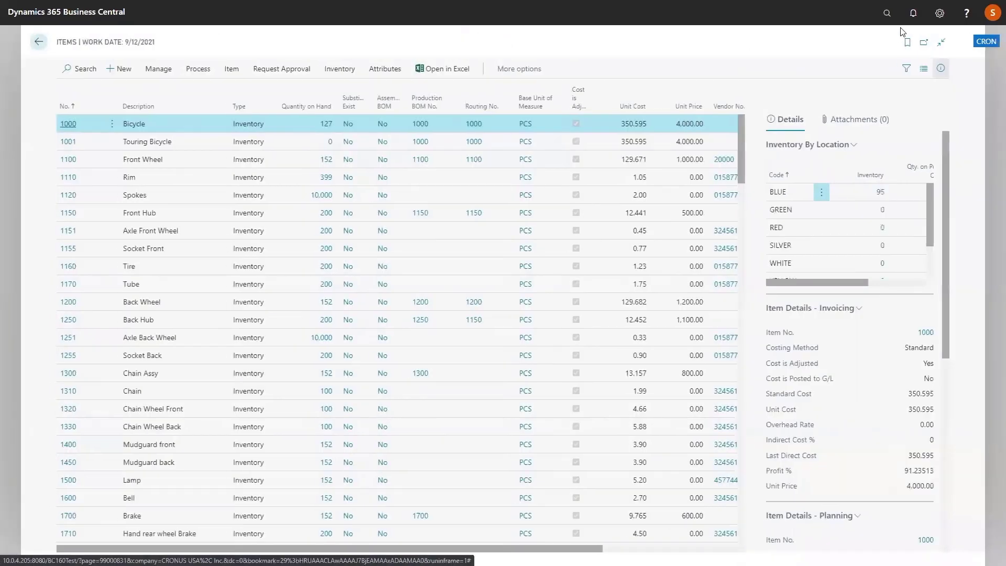
{"action": "left_click", "coordinate": [869, 17]}
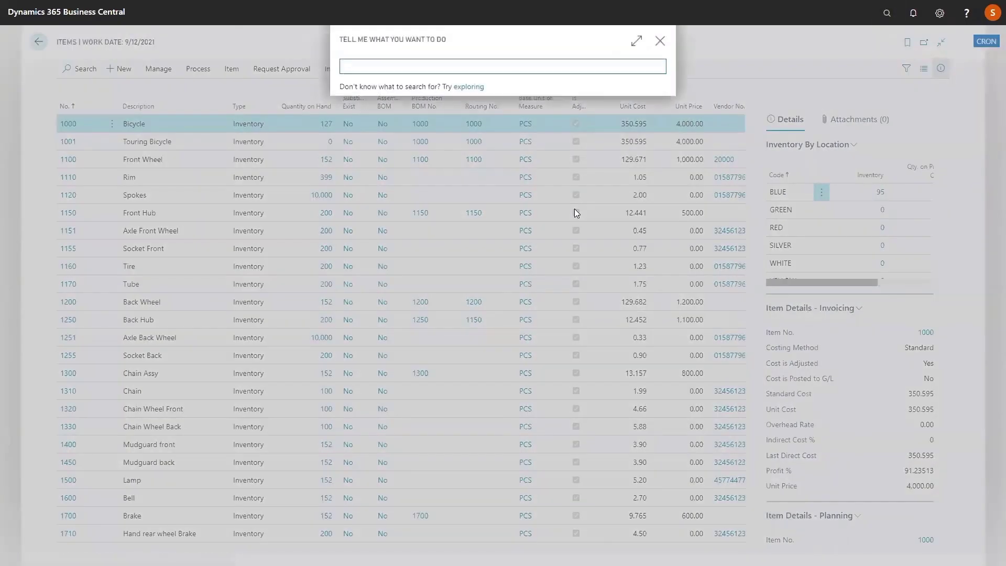
{"action": "type", "text": "bar log"}
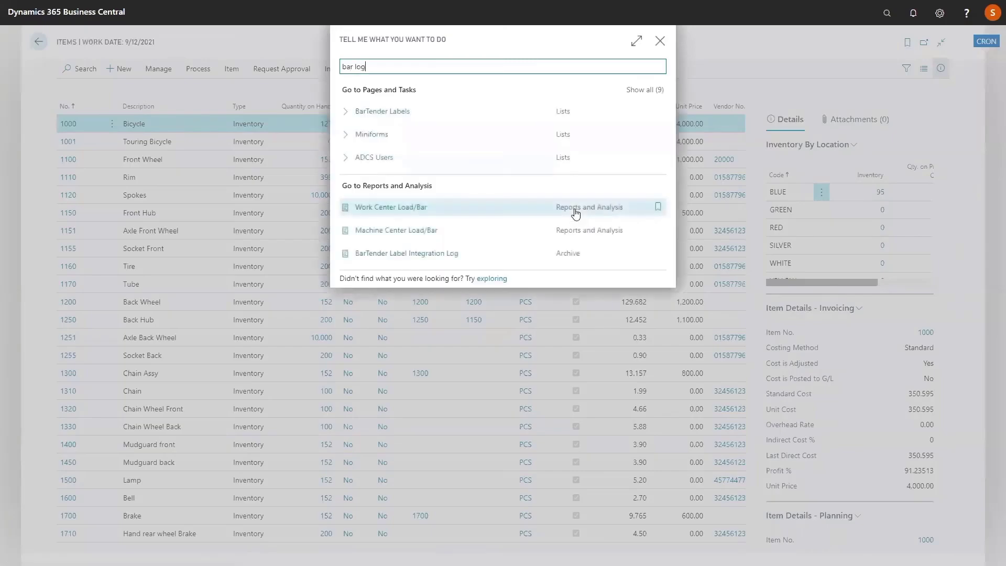
{"action": "left_click", "coordinate": [408, 111]}
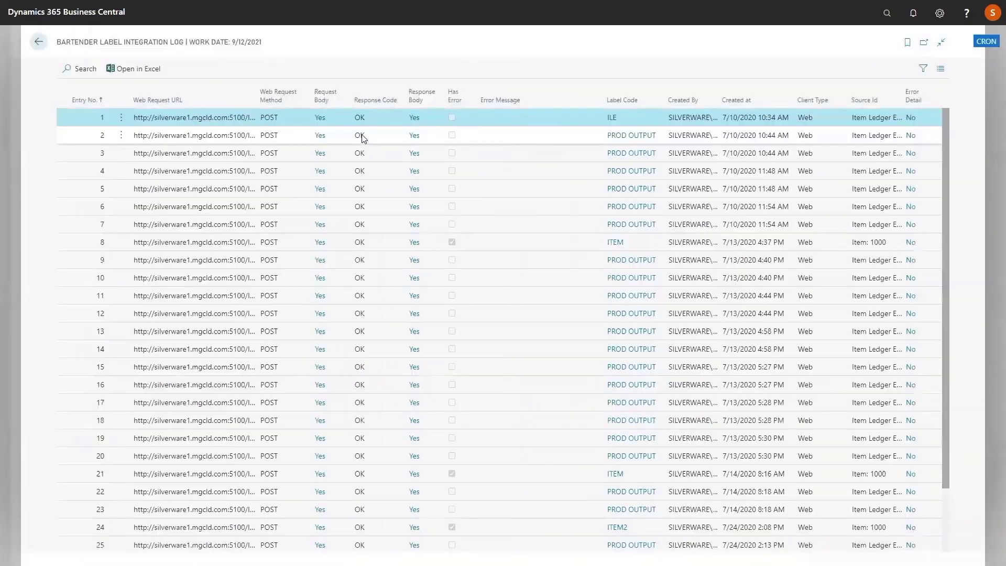
Sort the integration log by Entry No. in descending order.
{"action": "left_click", "coordinate": [92, 97]}
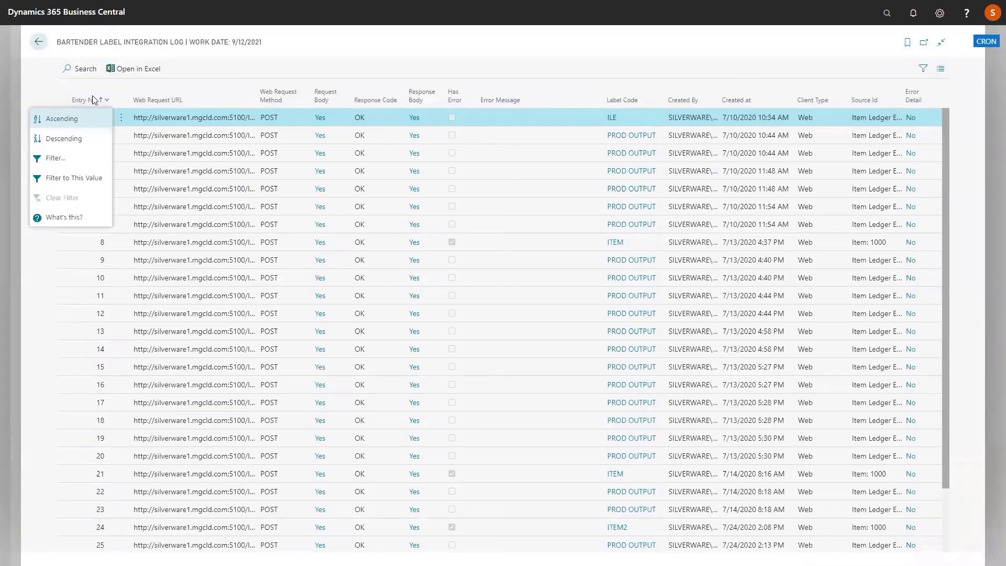
{"action": "left_click_drag", "start_coordinate": [72, 139], "coordinate": [68, 125]}
{"action": "left_click", "coordinate": [71, 135]}
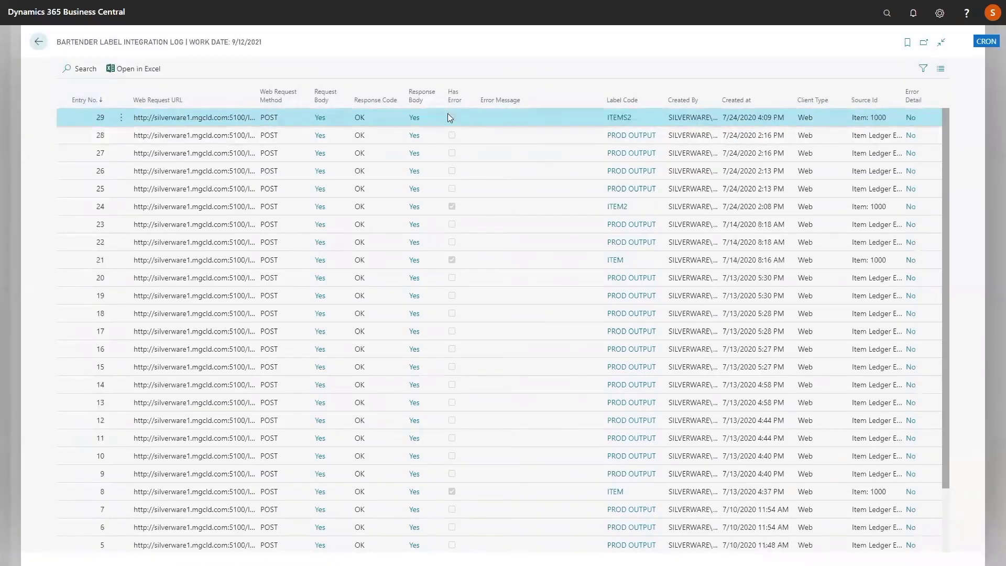
Download the response body of the ITEMS2 log entry, open Response (3).json in Code Writer and read the print job's error text.
{"action": "left_click", "coordinate": [414, 118]}
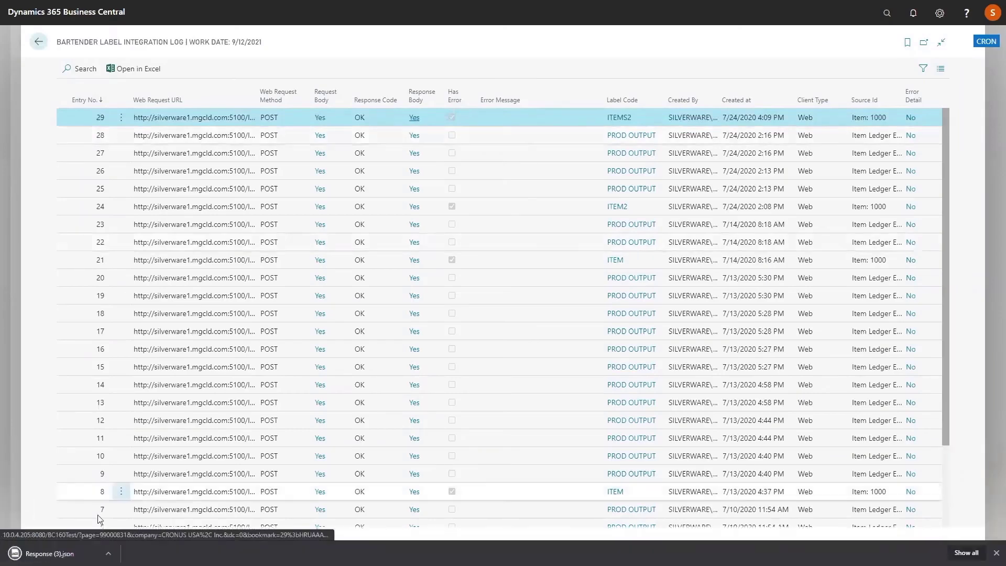
{"action": "left_click", "coordinate": [50, 554]}
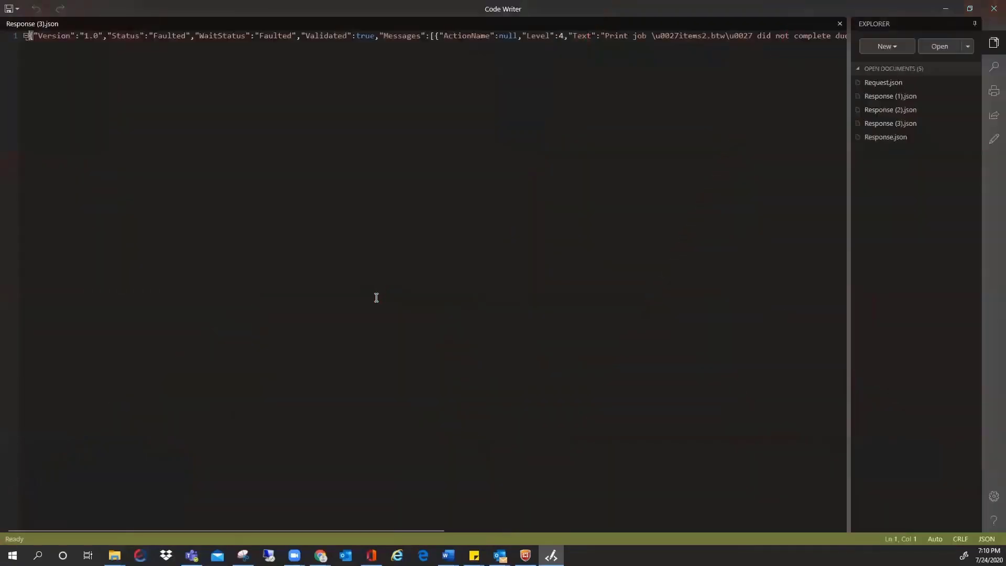
{"action": "left_click_drag", "start_coordinate": [296, 526], "coordinate": [531, 513]}
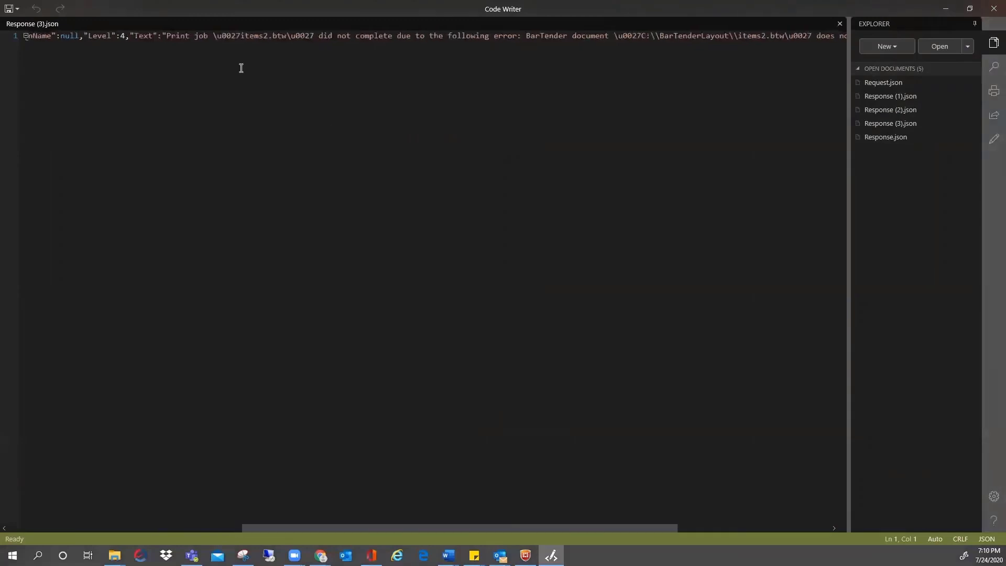
{"action": "left_click_drag", "start_coordinate": [217, 36], "coordinate": [284, 42]}
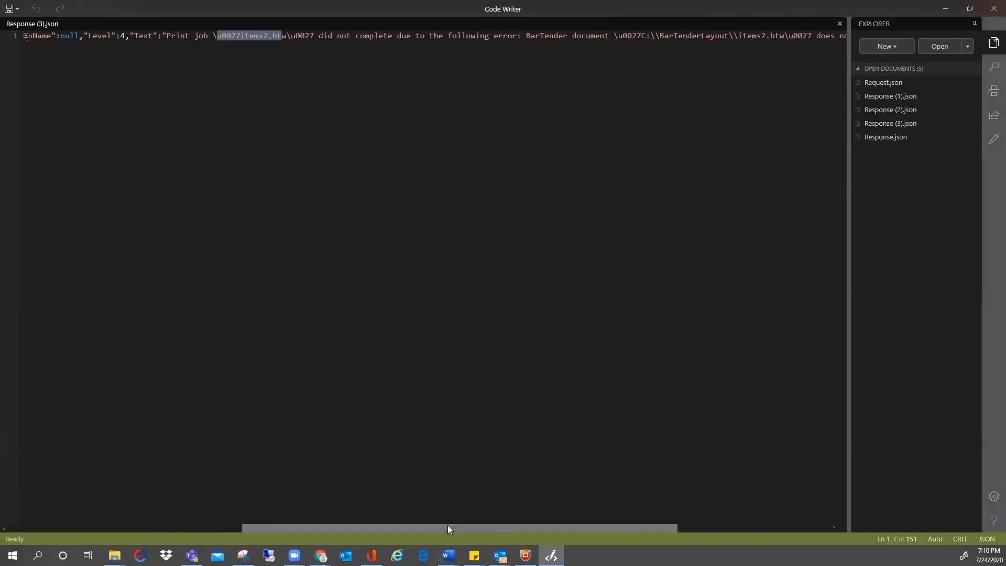
{"action": "left_click_drag", "start_coordinate": [470, 523], "coordinate": [171, 521]}
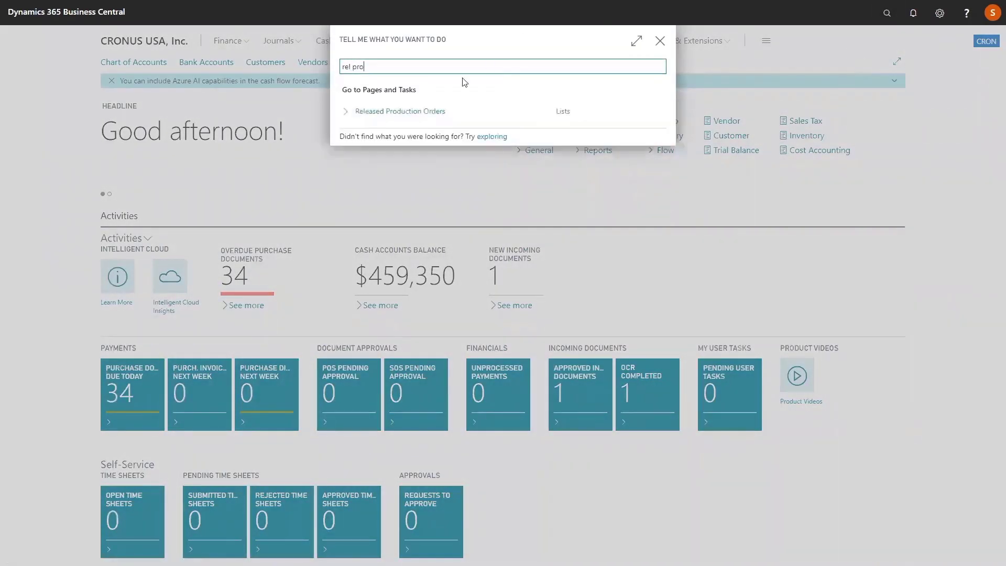
Open released production order 101004 from the Released Production Orders list and view the item tracking lines of its Ethernet Cable line.
{"action": "left_click", "coordinate": [414, 111]}
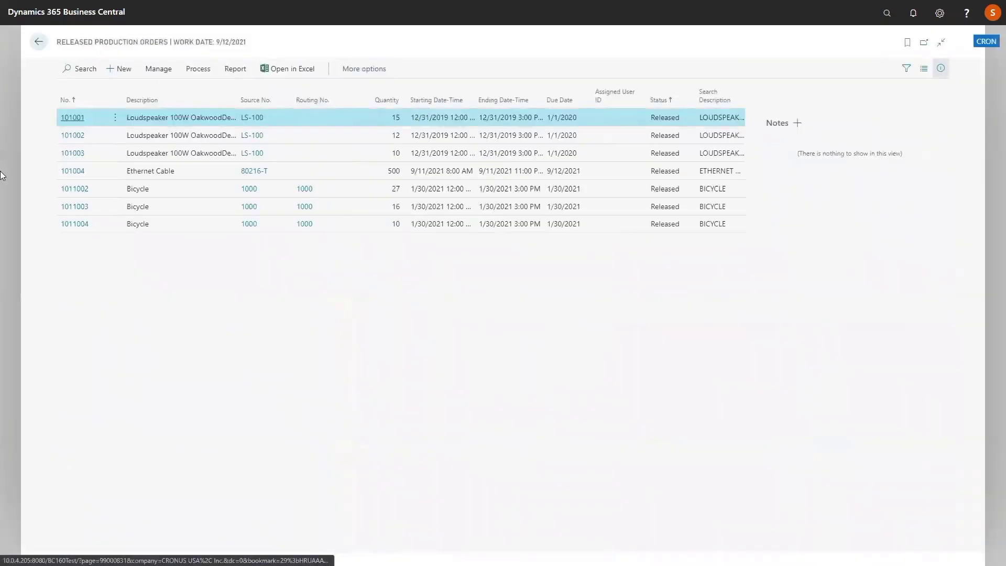
{"action": "left_click", "coordinate": [78, 177]}
{"action": "left_click", "coordinate": [78, 178]}
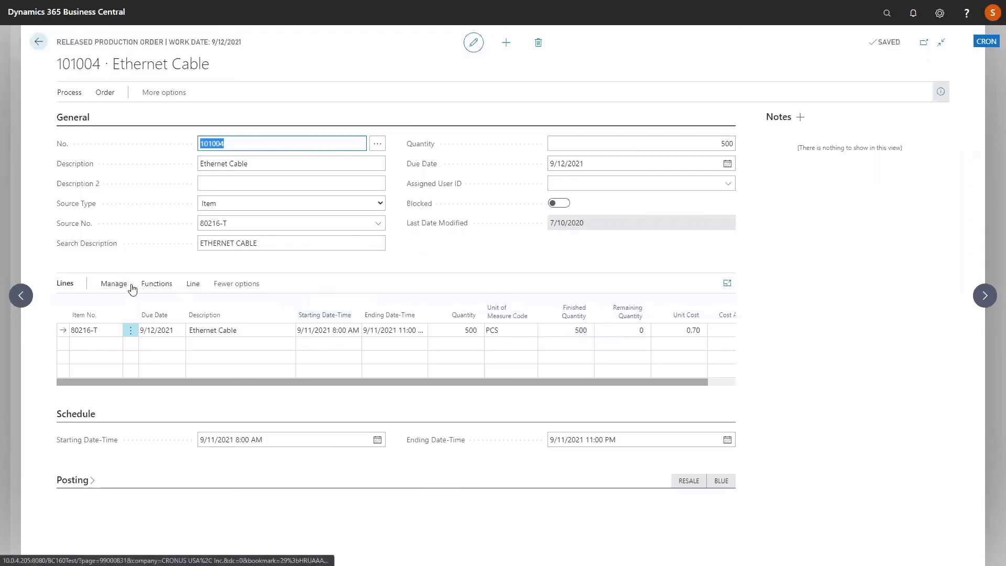
{"action": "left_click", "coordinate": [196, 288]}
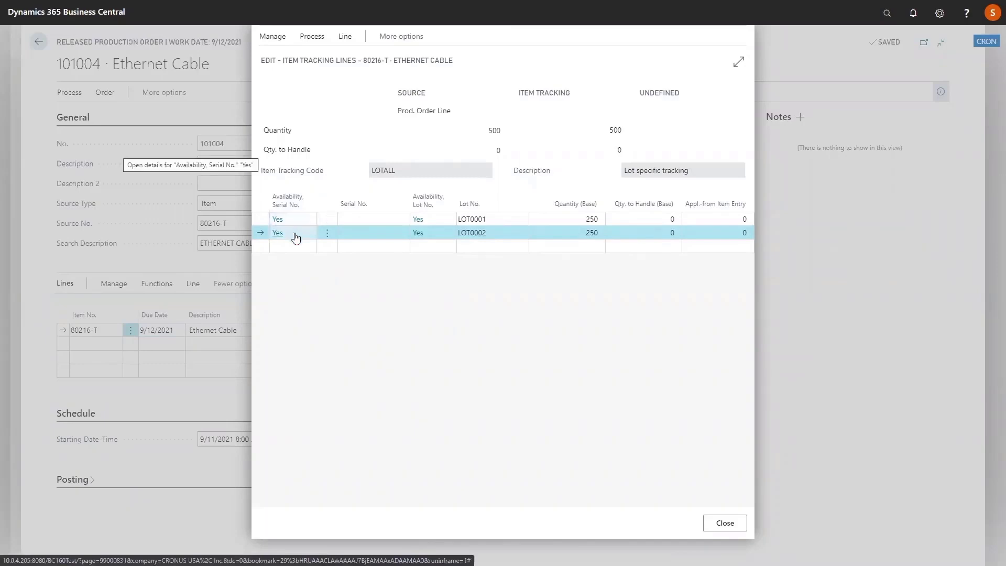
{"action": "left_click", "coordinate": [726, 524]}
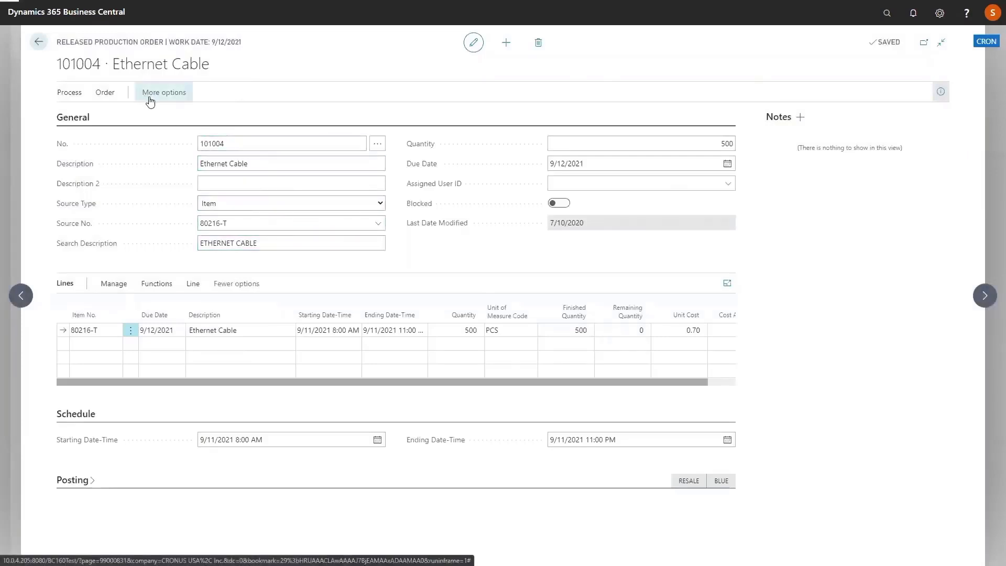
View the production order's BarTender label print list, cancel it without printing, and switch to Snipping Tool to view the Ethernet Cable label.
{"action": "left_click", "coordinate": [73, 94]}
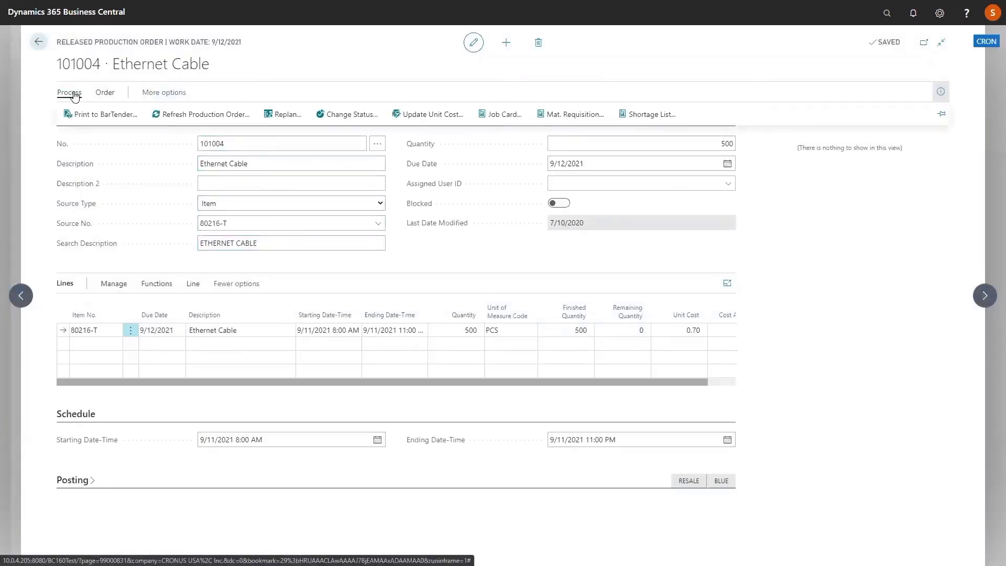
{"action": "left_click", "coordinate": [93, 115]}
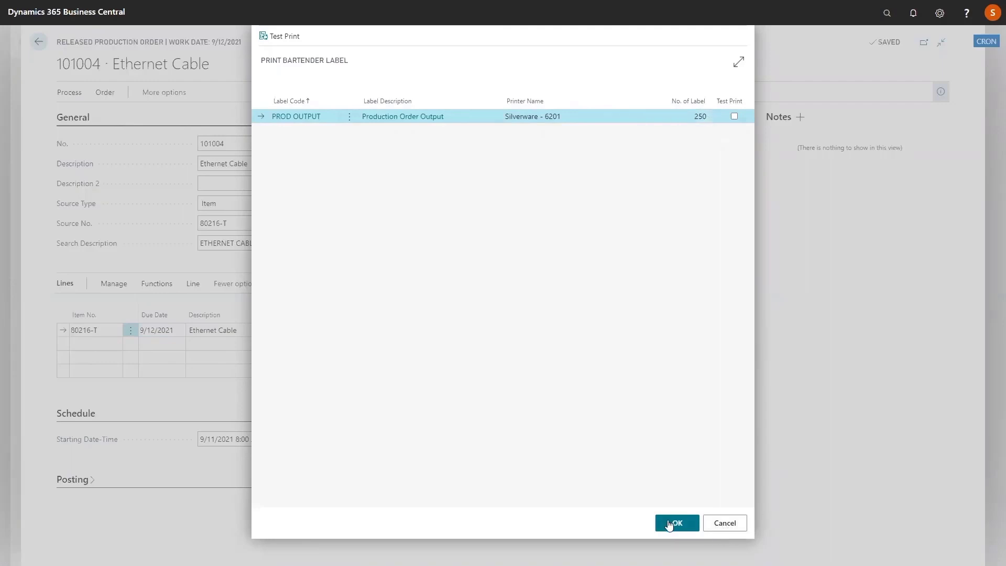
{"action": "left_click", "coordinate": [730, 523]}
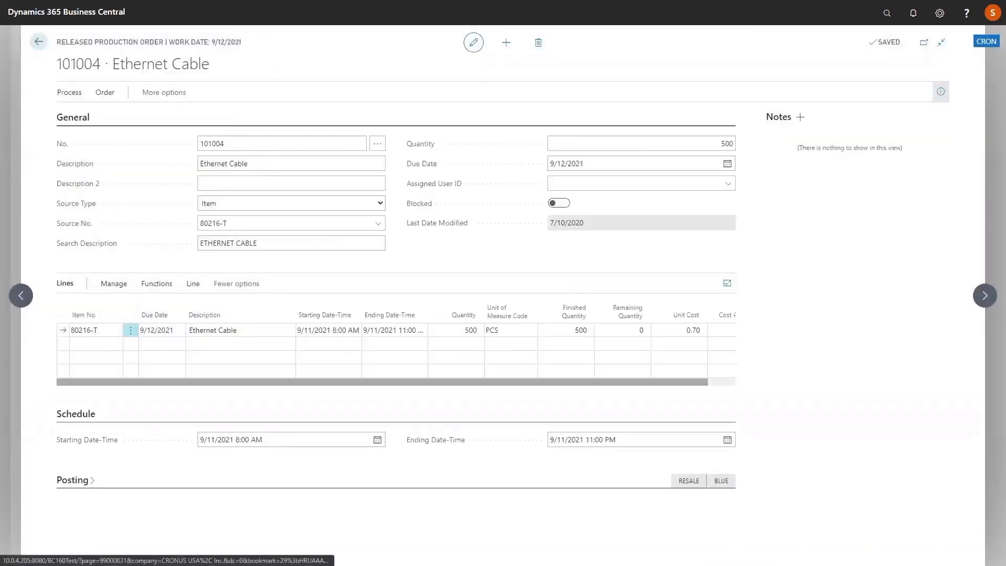
{"action": "key", "text": "alt+Tab"}
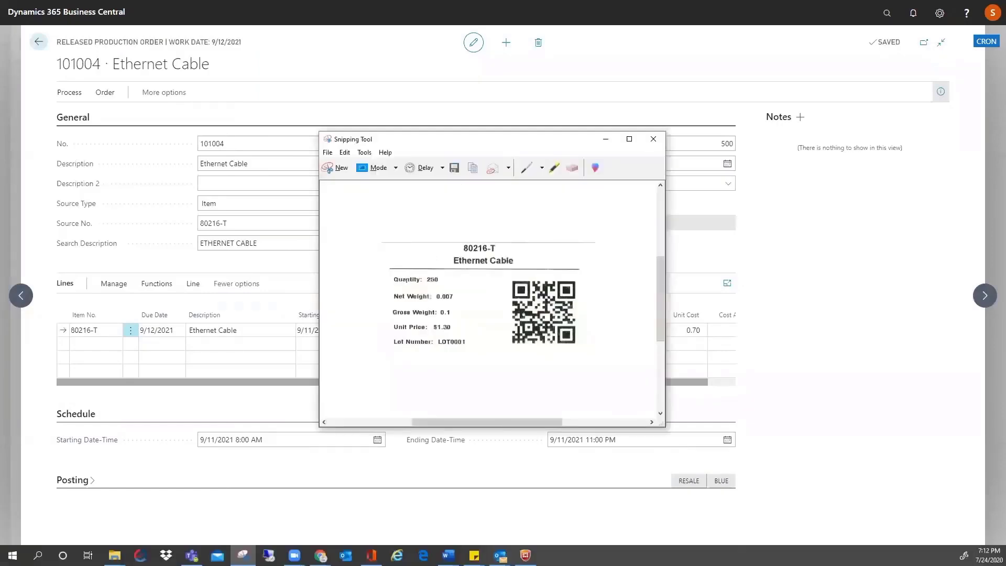